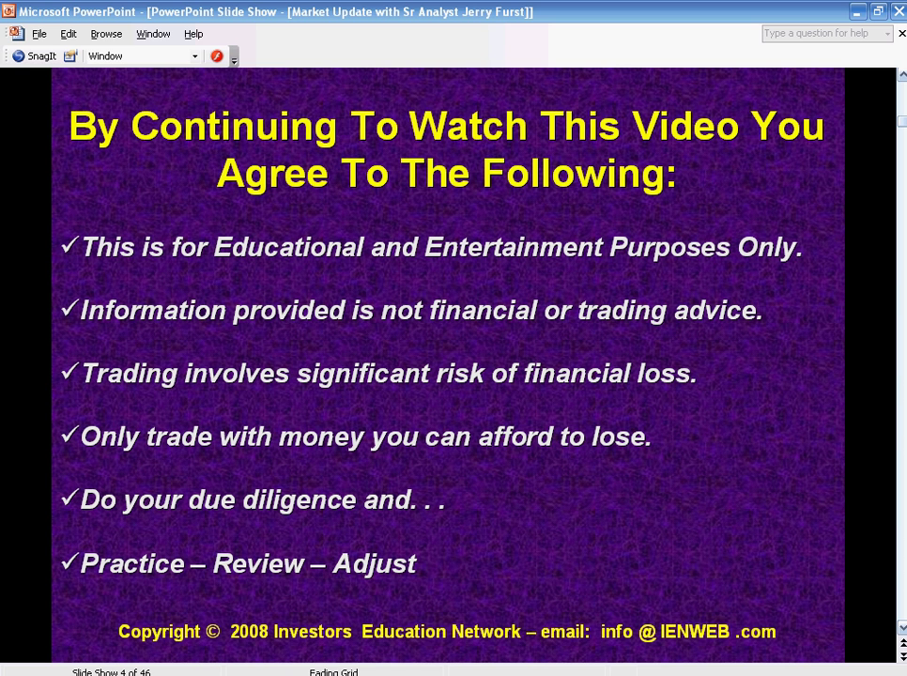
- Switch to eSignal and review the $VIX chart at a 3-minute interval across the September 2008 sessions
key(alt+Tab)
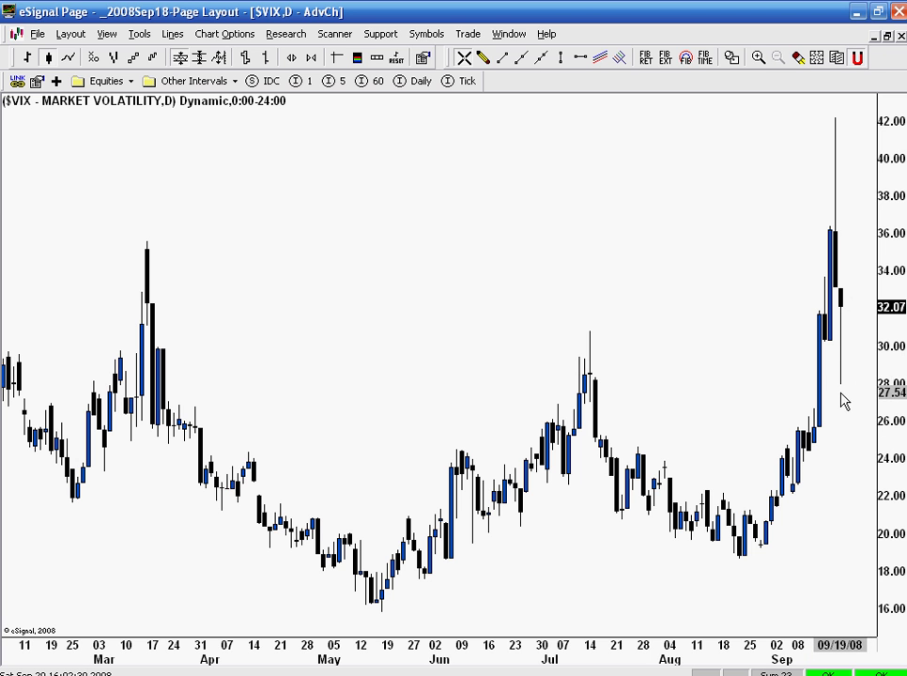
text(3)
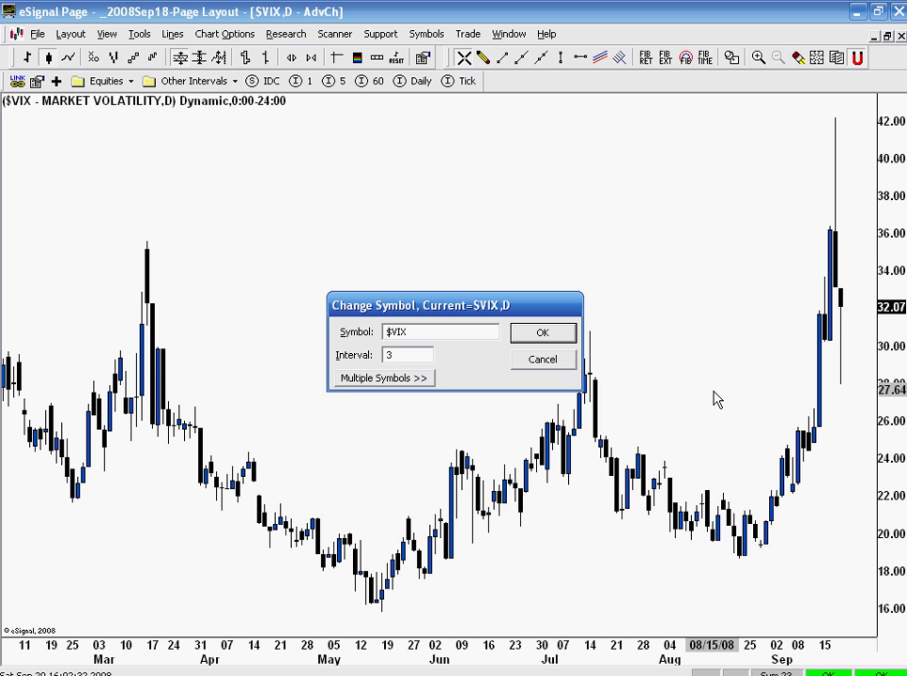
key(Return)
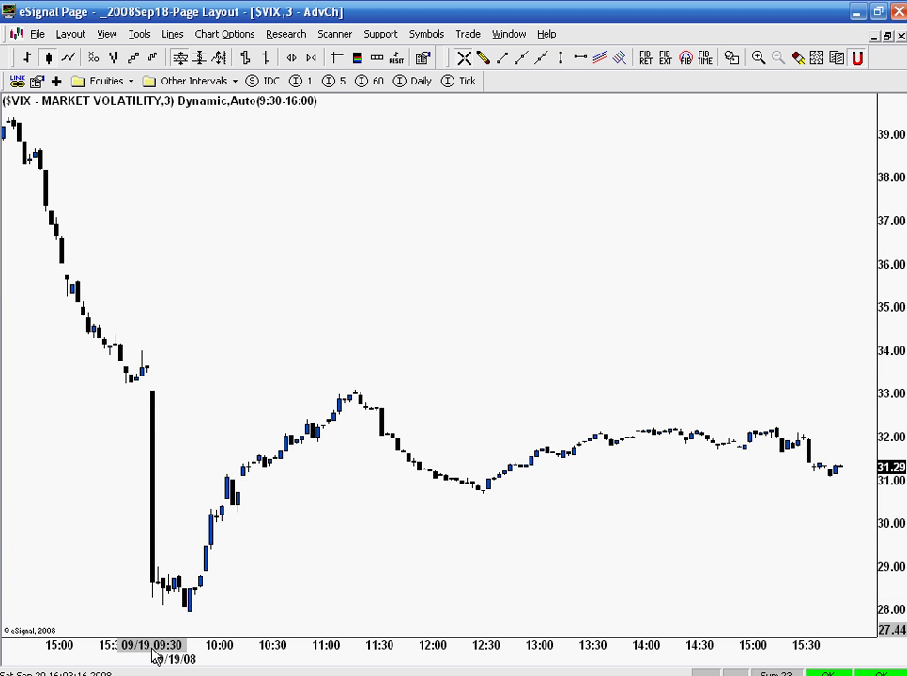
drag(155, 655, 459, 660)
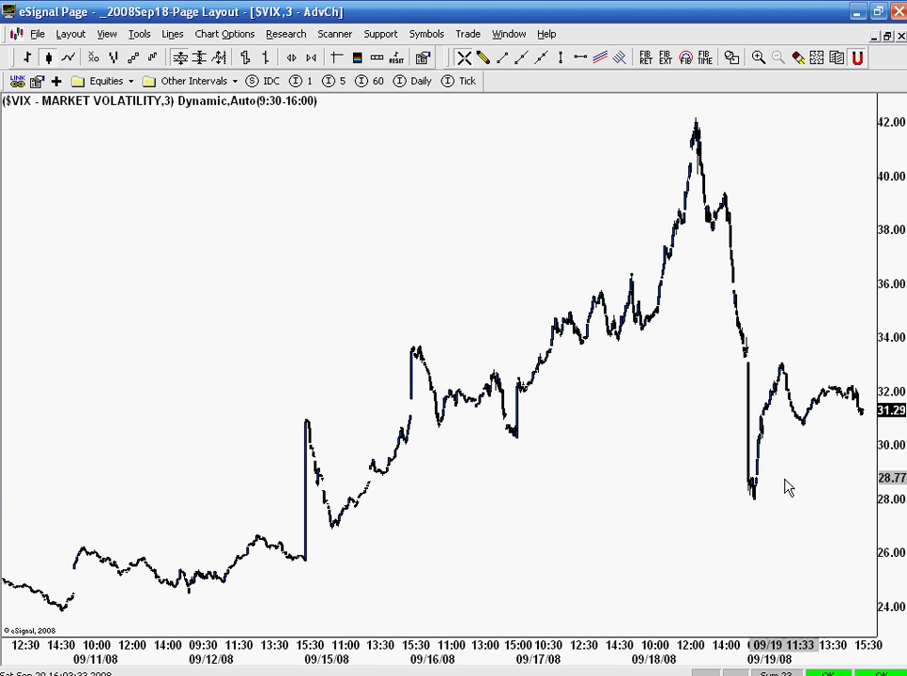
scroll(578, 657, up, 3)
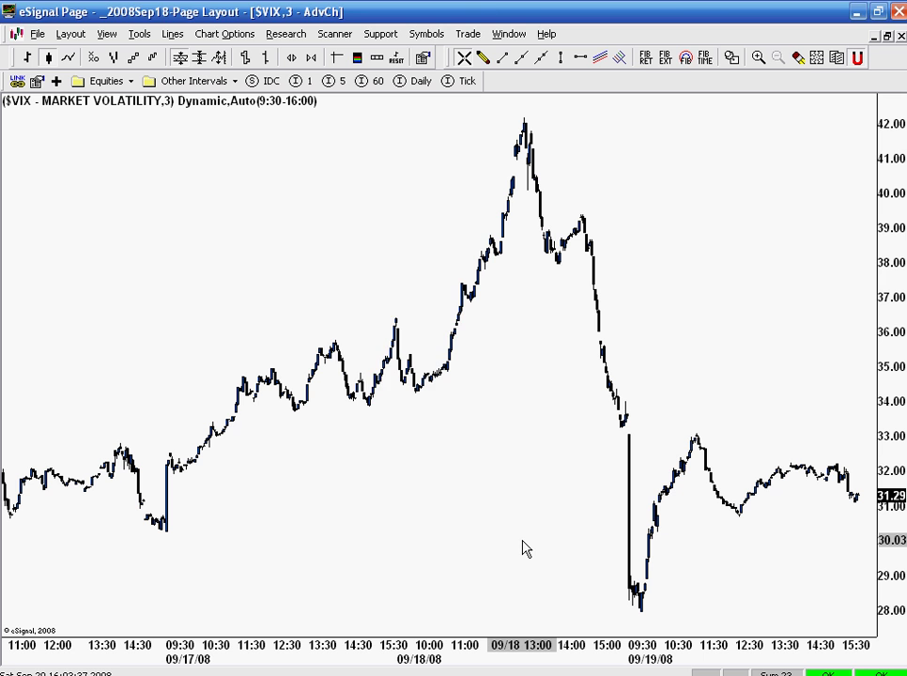
- Set the $VIX chart interval to daily (D)
text(7)
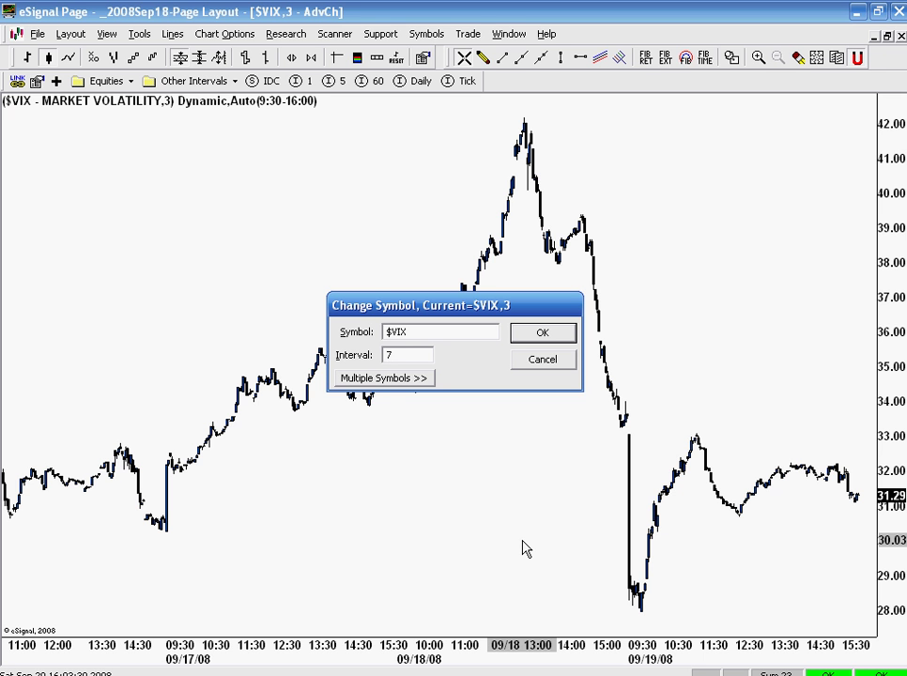
key(BackSpace)
text(d)
key(Return)
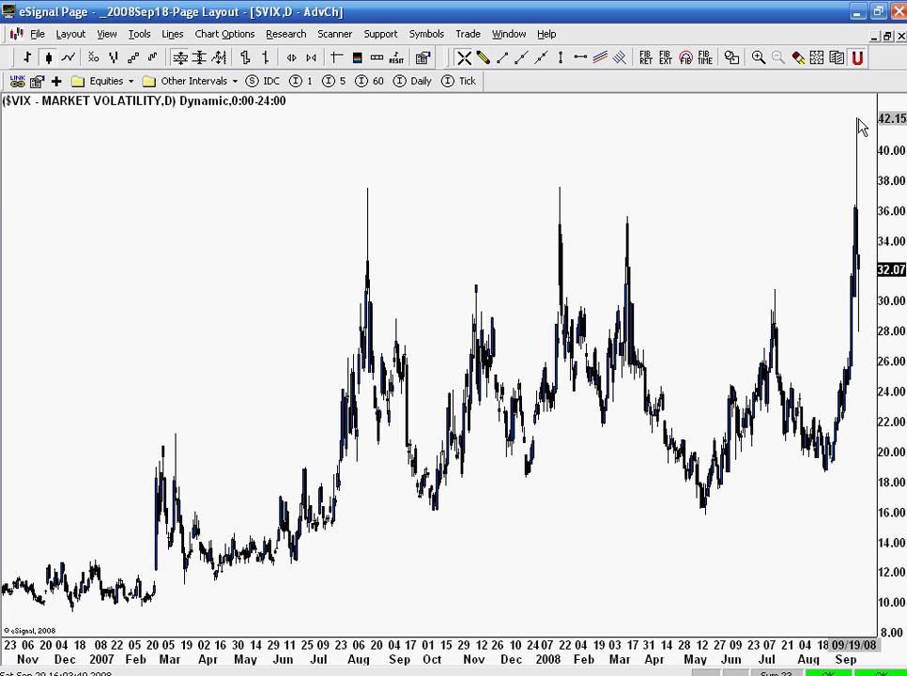
- Show the cursor data window and examine the daily $VIX spikes back through 2007 and earlier
click(358, 58)
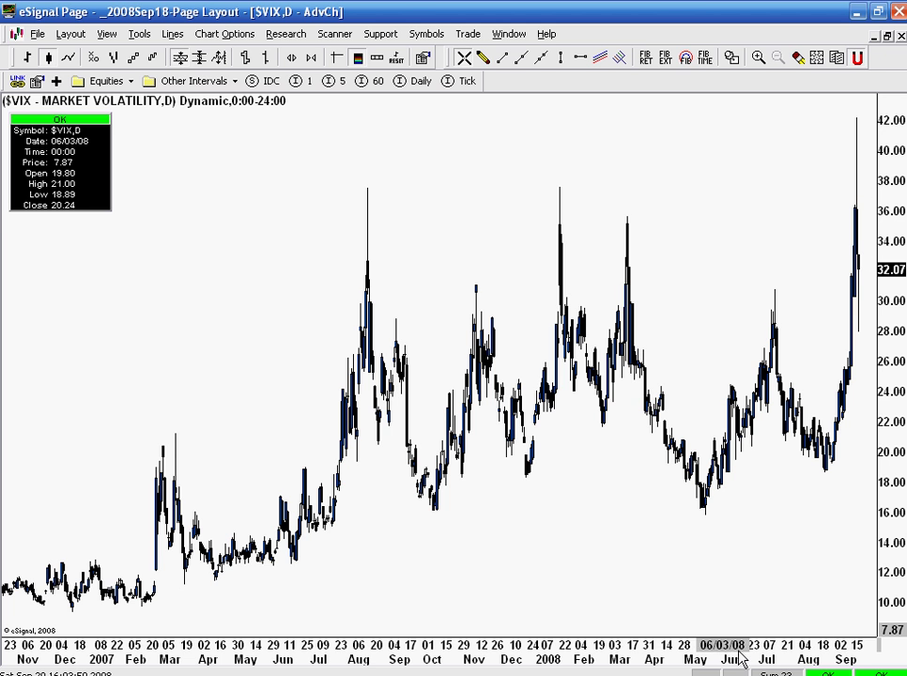
drag(739, 658, 282, 635)
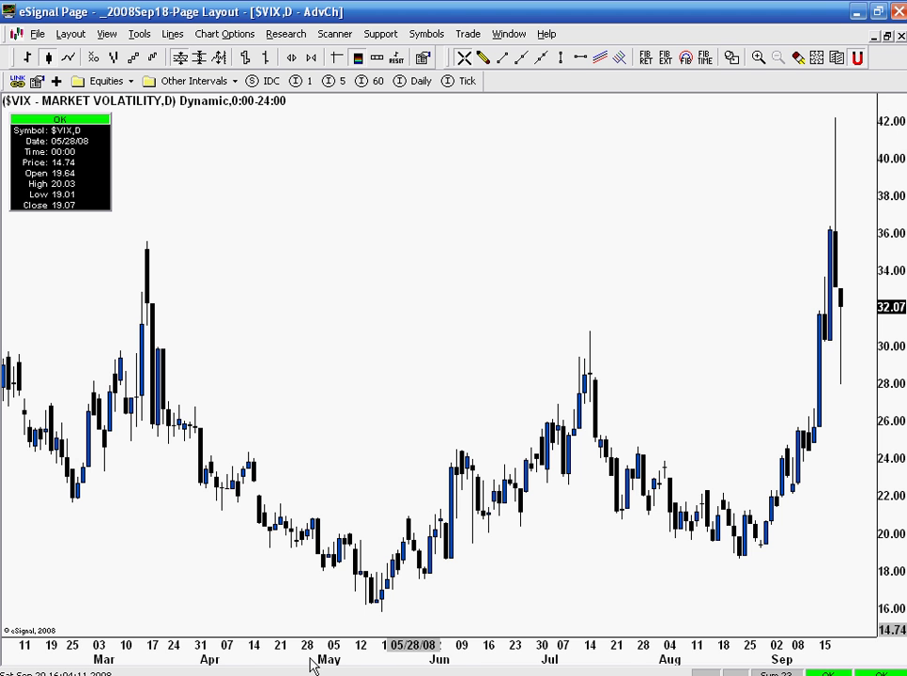
drag(310, 661, 523, 662)
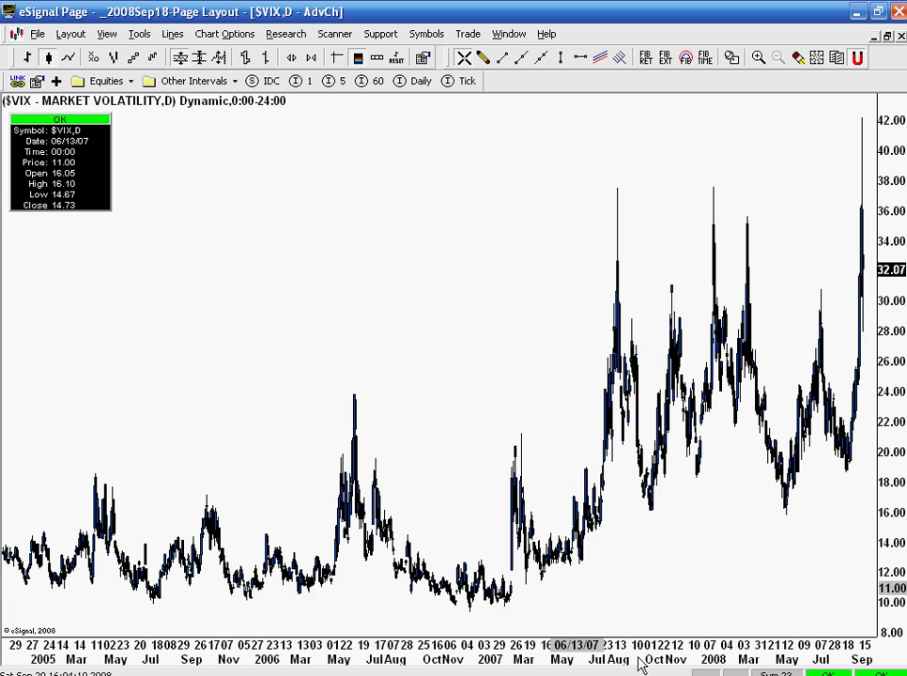
drag(639, 660, 541, 658)
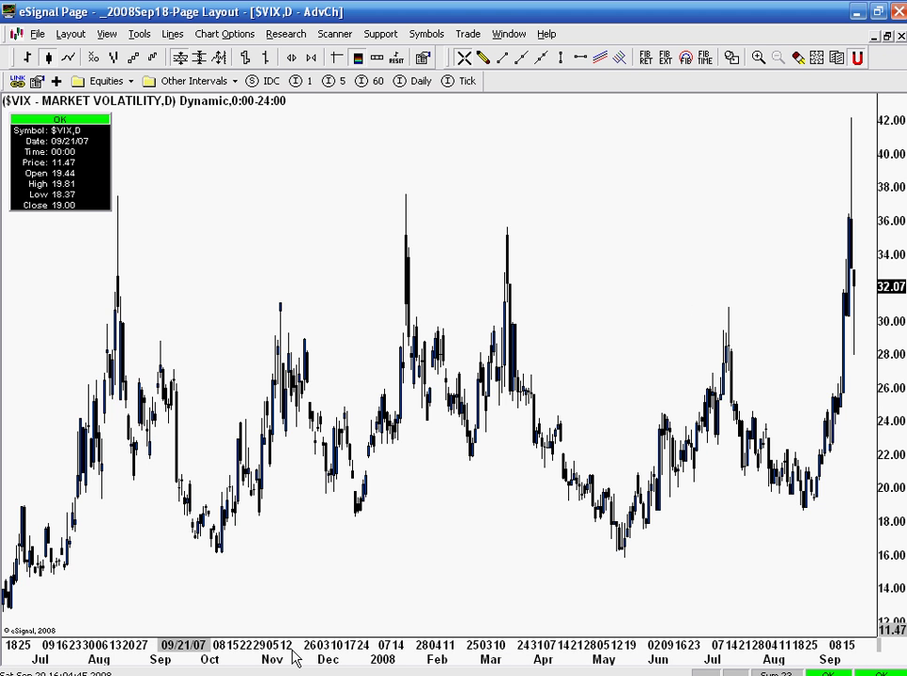
drag(294, 655, 318, 656)
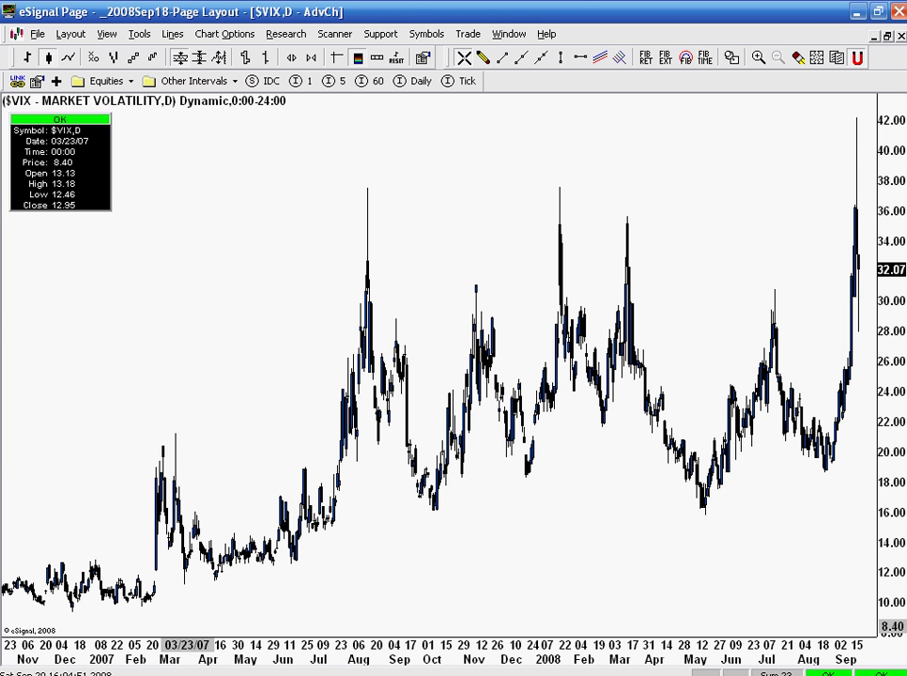
- Add the text label "BS" above the March 2008 peak and "MLK" above the January 2008 peak
click(736, 59)
click(690, 236)
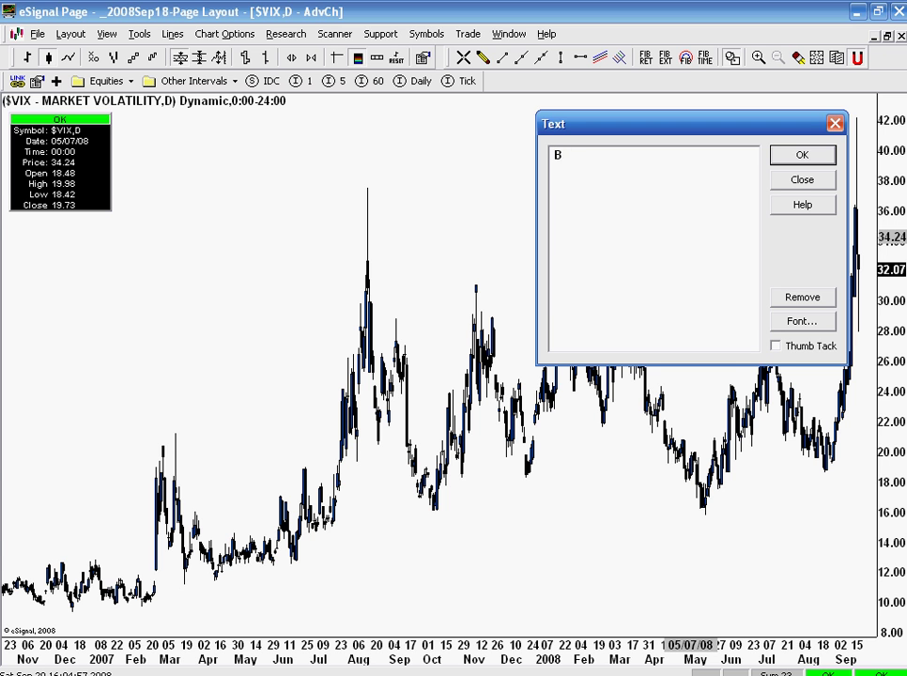
click(800, 156)
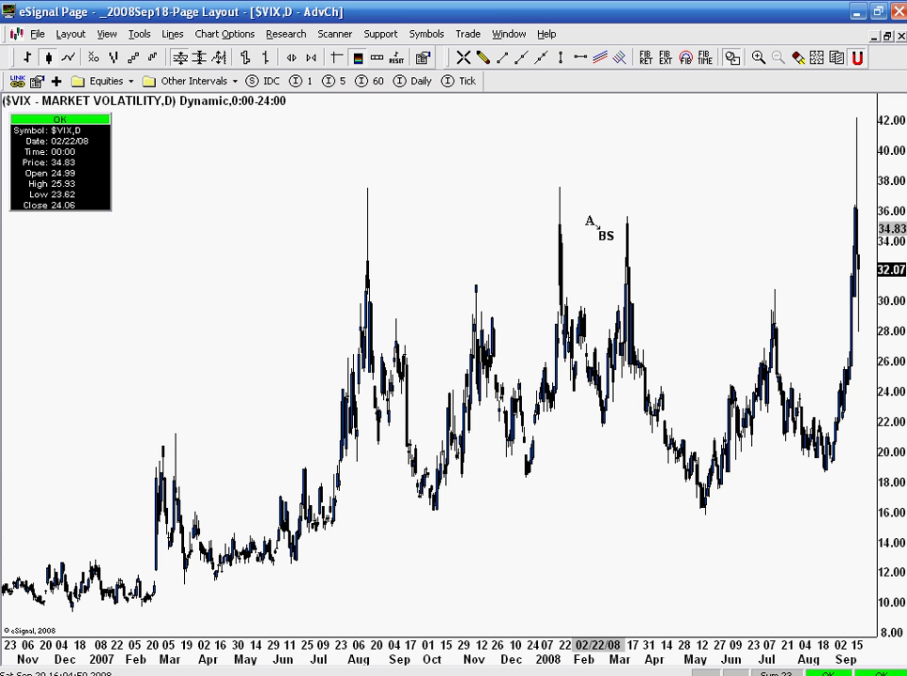
click(732, 208)
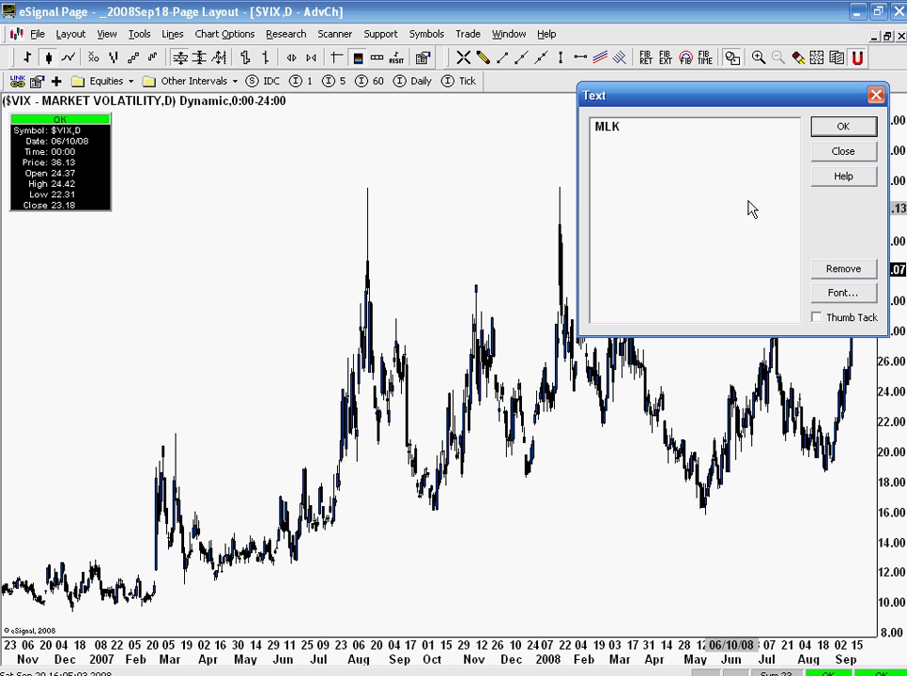
click(844, 129)
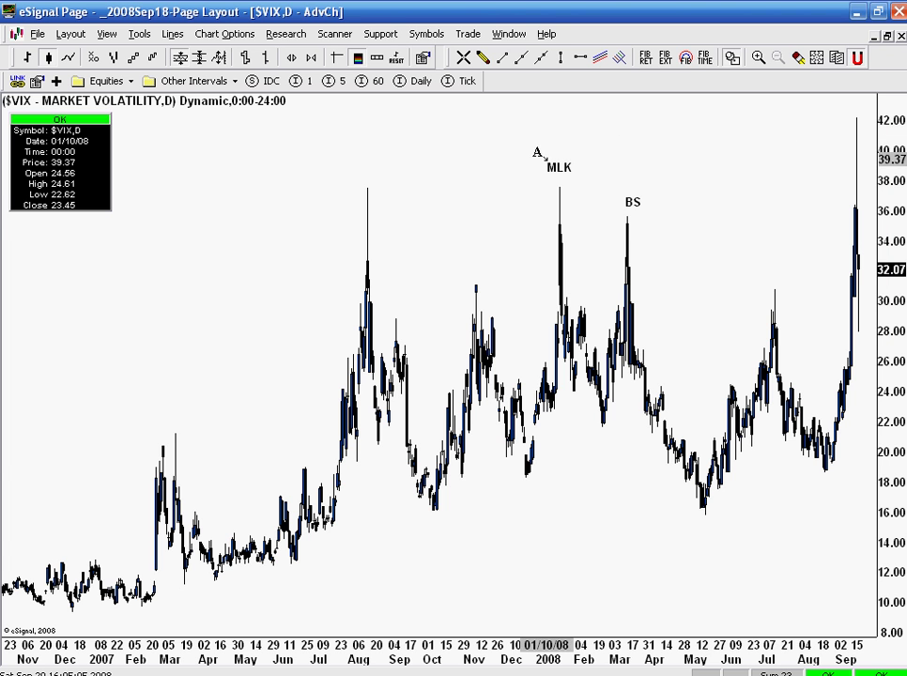
click(545, 158)
- Add the text label "1st Sign" beside the August 2007 peak
click(746, 155)
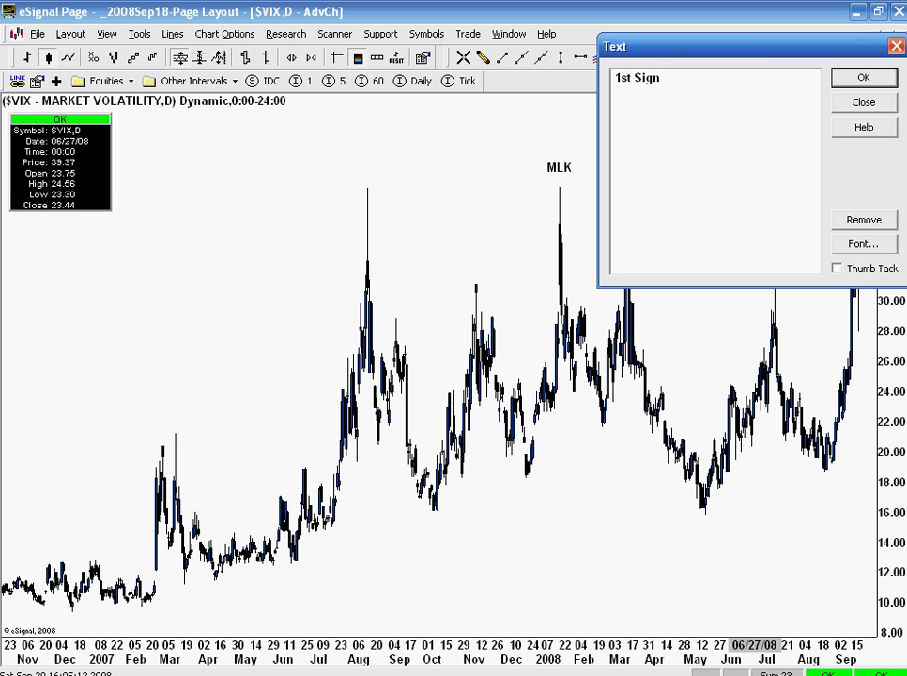
text(1st Sign)
click(864, 78)
drag(422, 167, 361, 175)
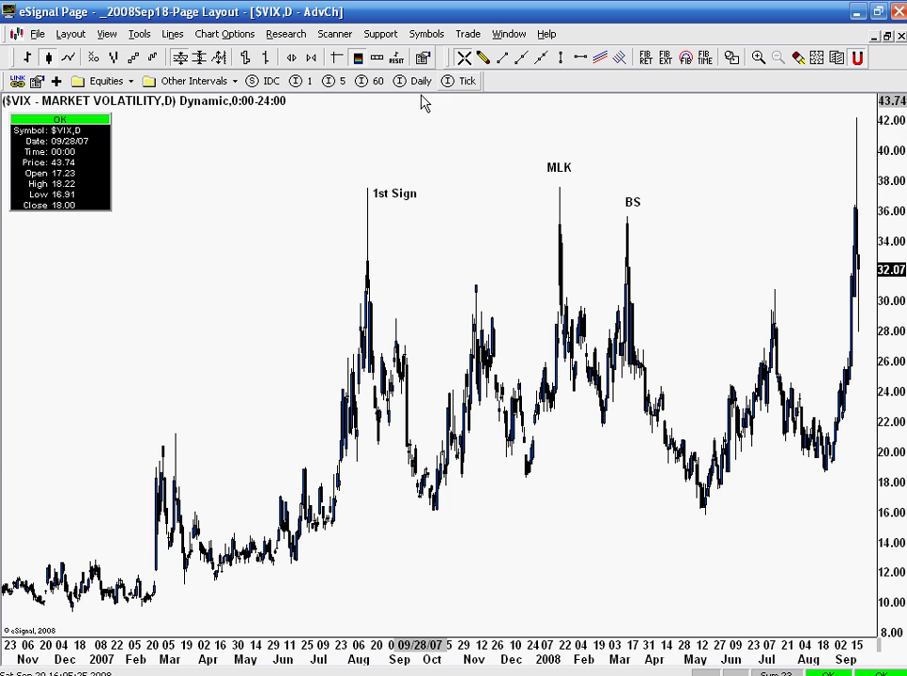
- Draw an arrow pointing up to the September 2008 high
mouse_move(781, 191)
mouse_down()
mouse_move(838, 118)
mouse_move(851, 126)
mouse_up()
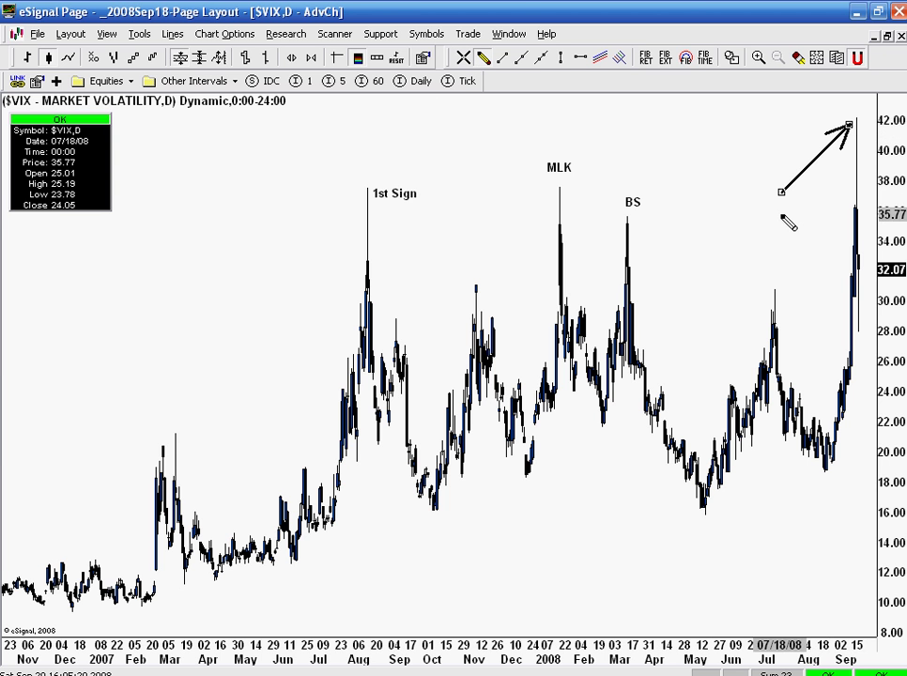
click(732, 59)
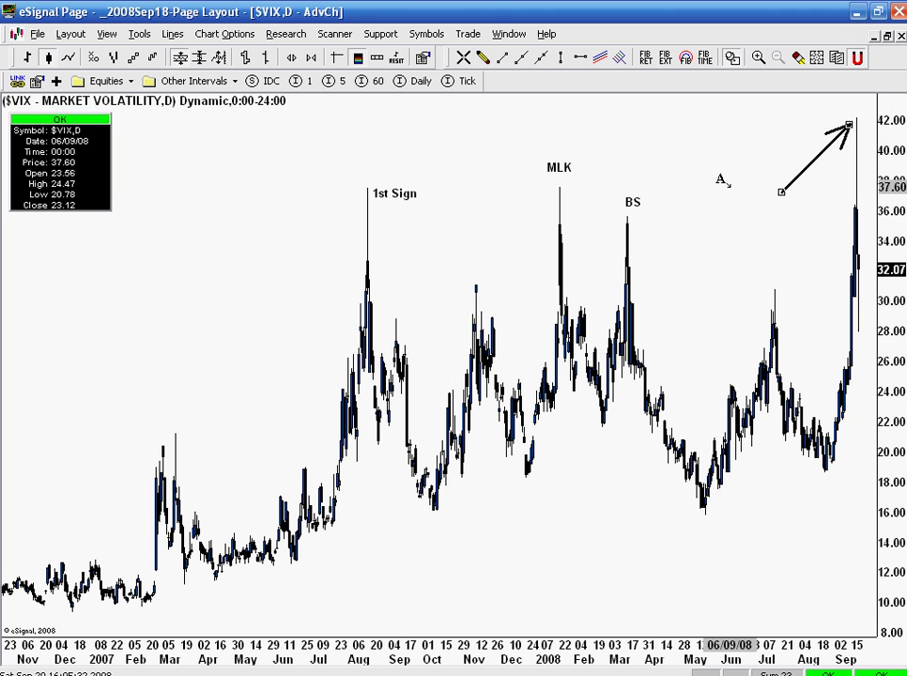
text(You)
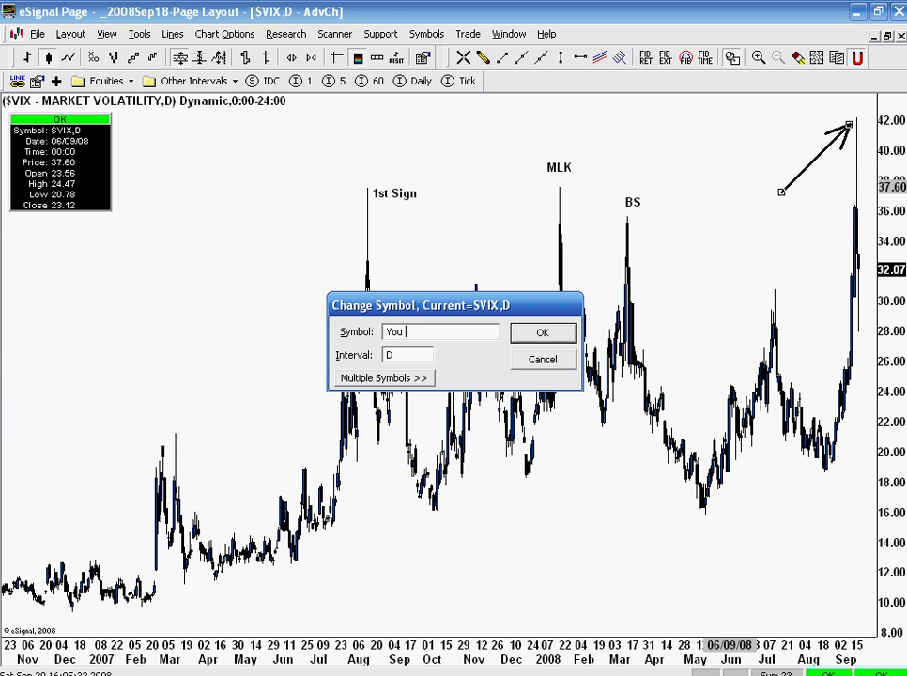
click(542, 360)
- Add the text label "You Are Here" near the September 2008 high and make the arrow horizontal beneath it
click(731, 58)
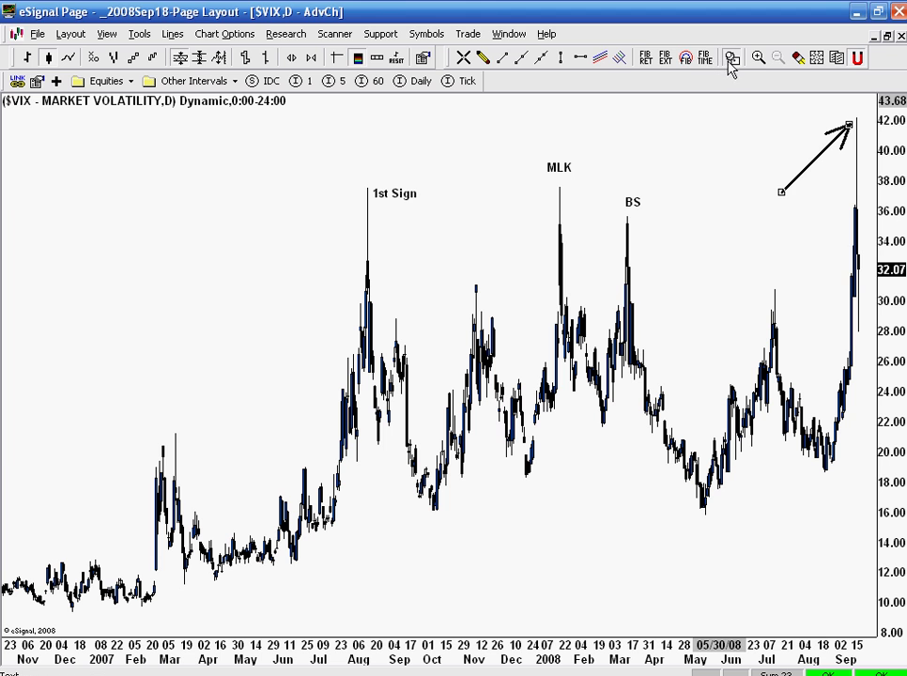
click(727, 184)
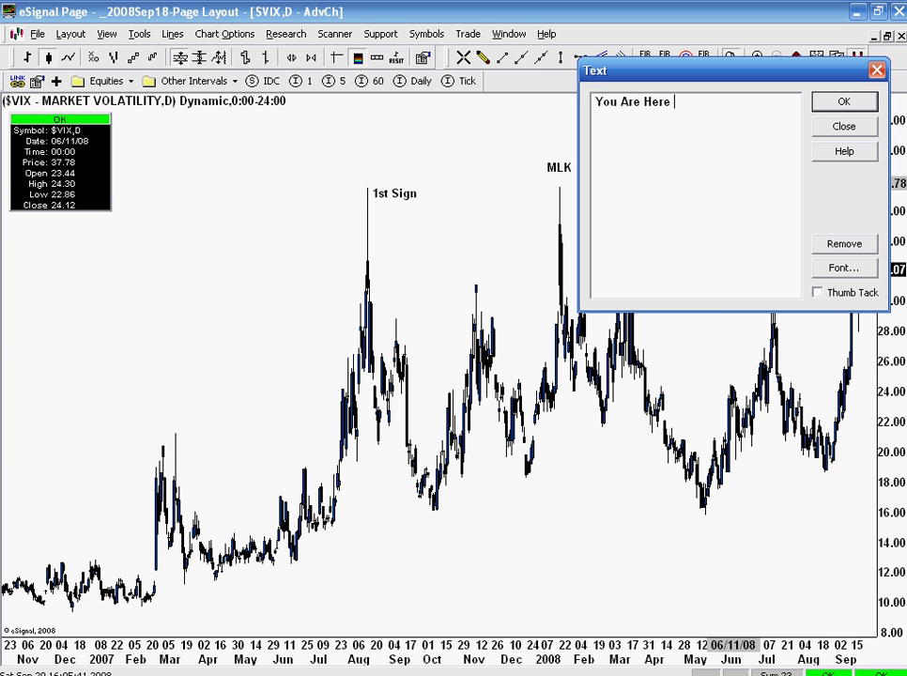
click(849, 107)
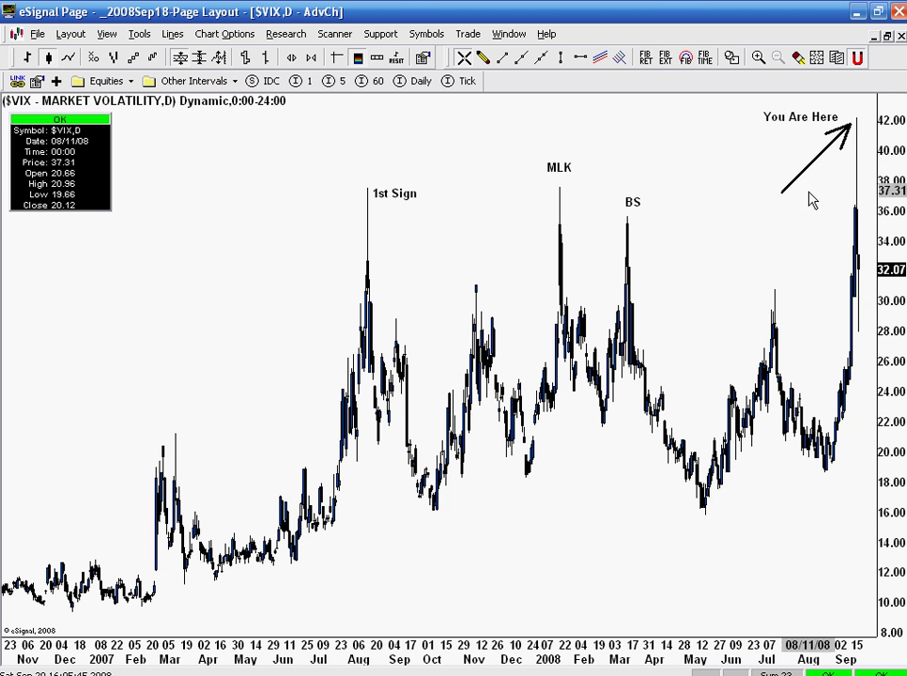
drag(792, 181, 768, 125)
click(780, 195)
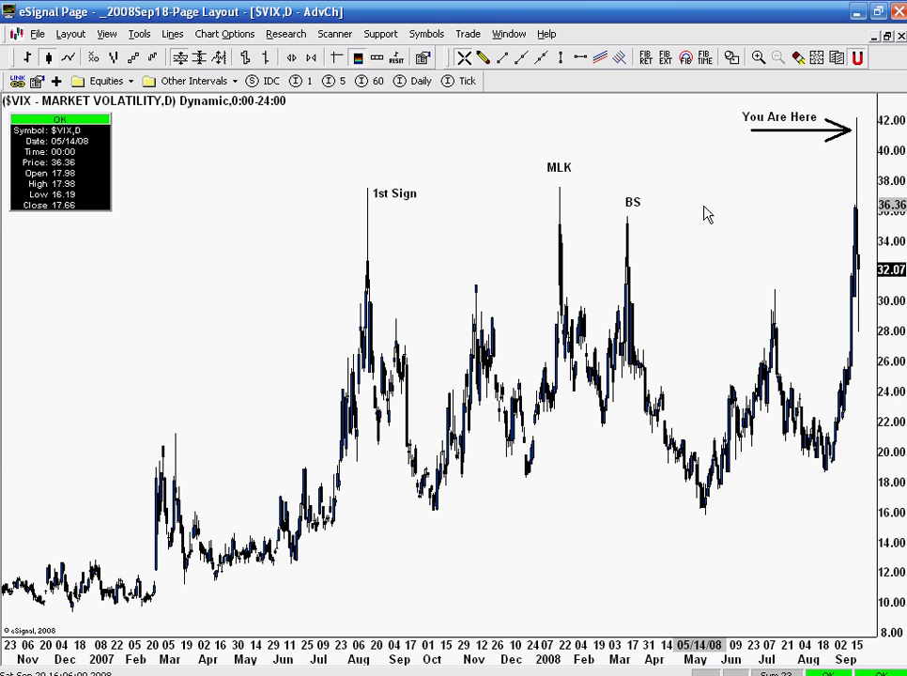
- Hide the cursor data window and set the $VIX chart interval to weekly (W)
click(219, 58)
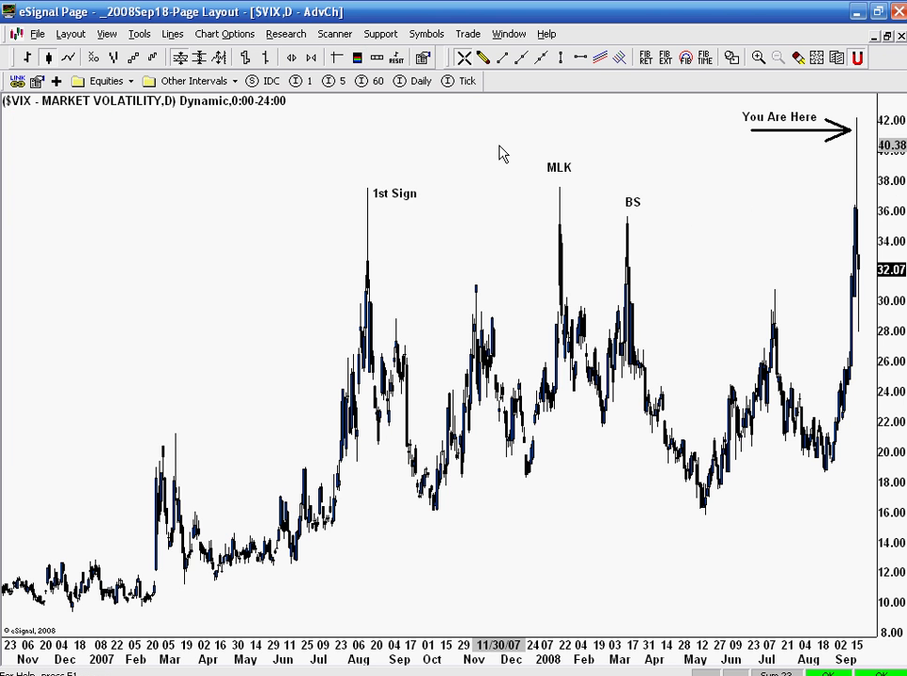
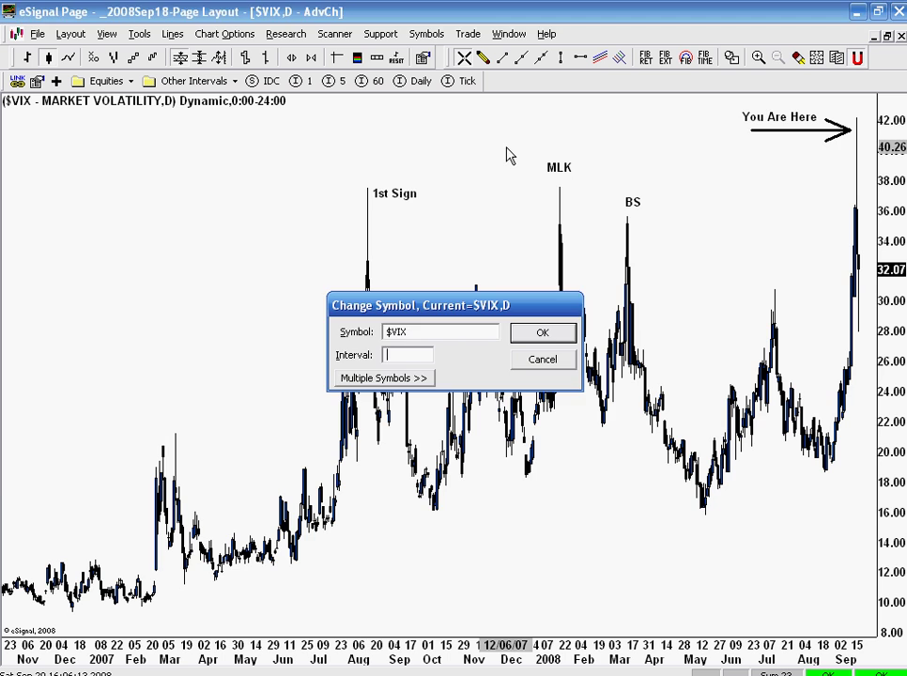
text(w)
key(Return)
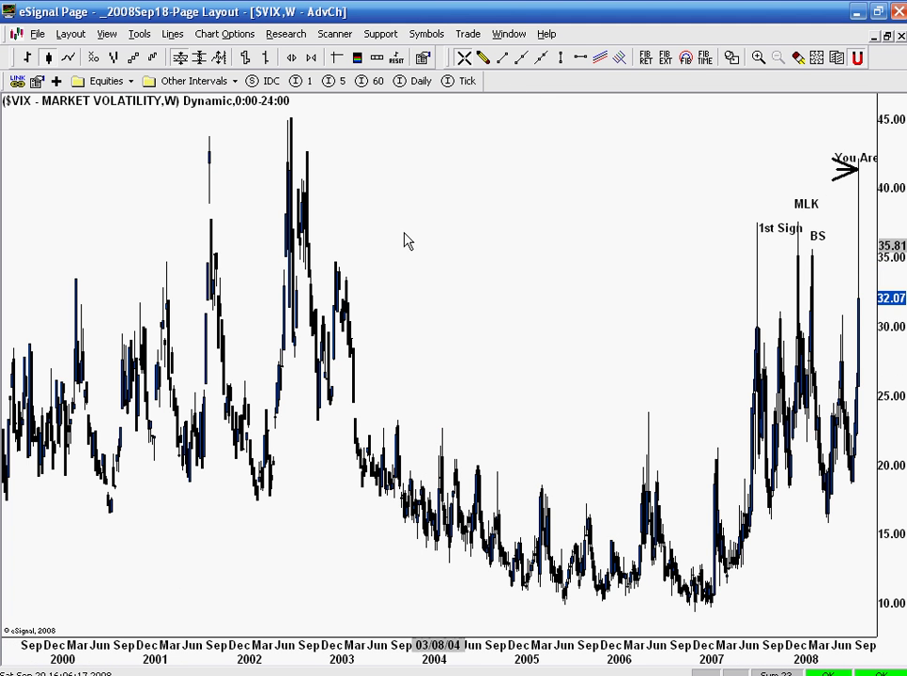
- Draw a horizontal line across the weekly chart at the 45.00 level, along the 2002 highs
click(581, 57)
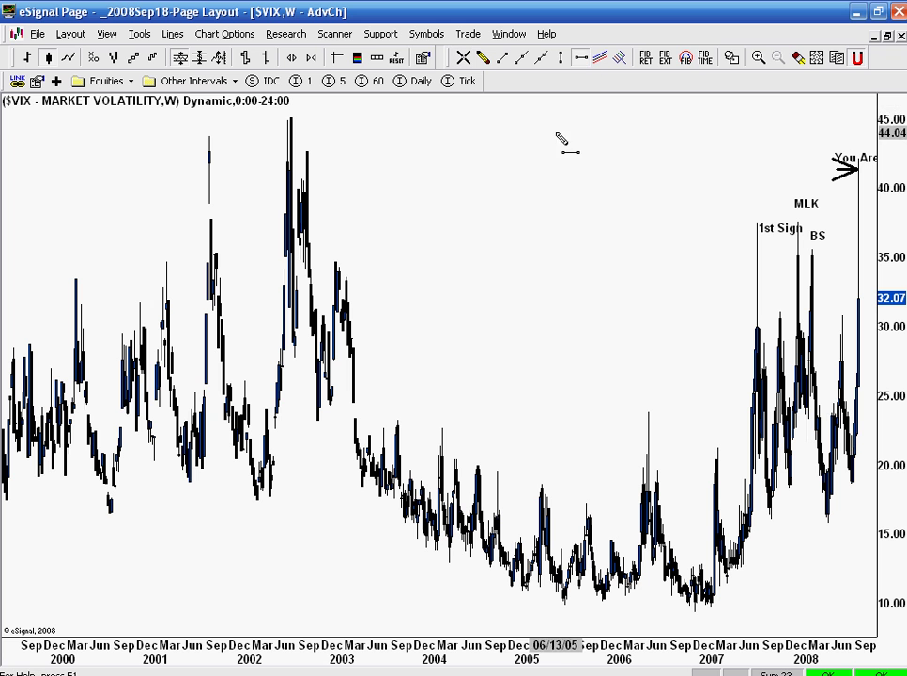
click(530, 129)
drag(529, 130, 535, 120)
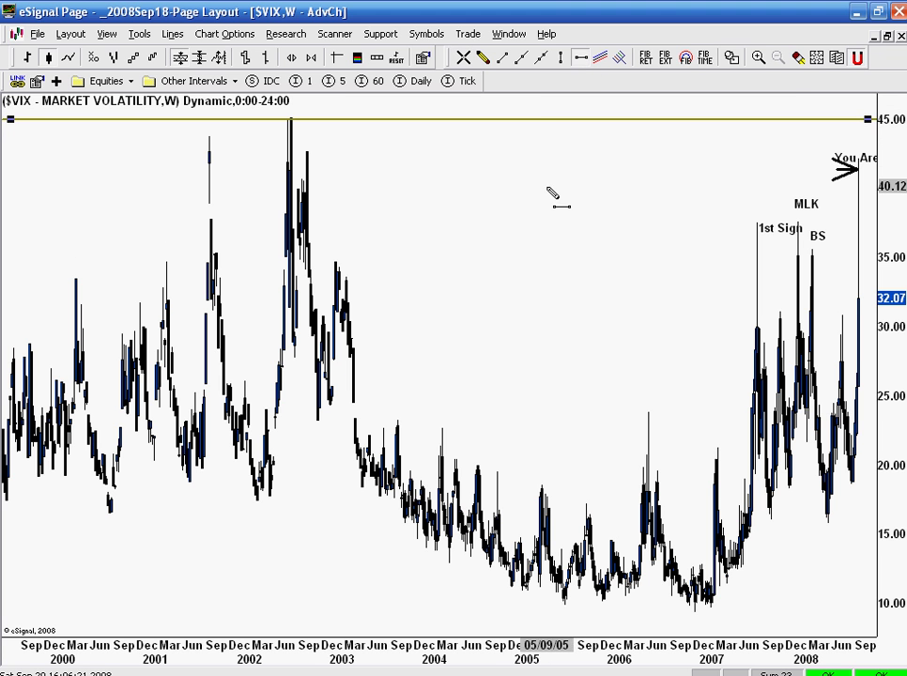
key(Escape)
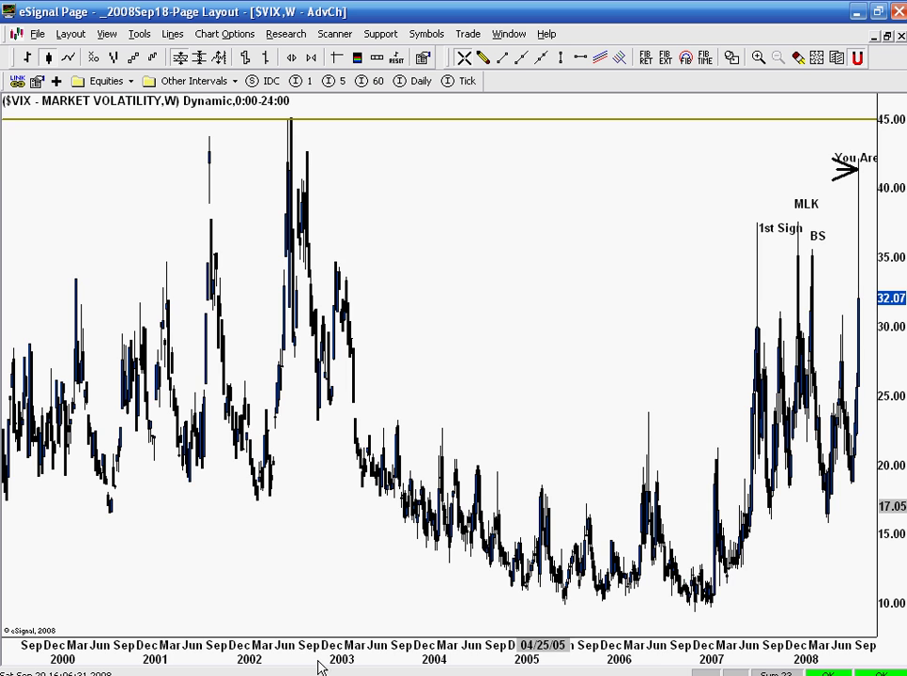
- Add the text label "Sept 11" beside the September 2001 spike on the weekly $VIX chart
drag(313, 658, 239, 658)
drag(183, 605, 654, 592)
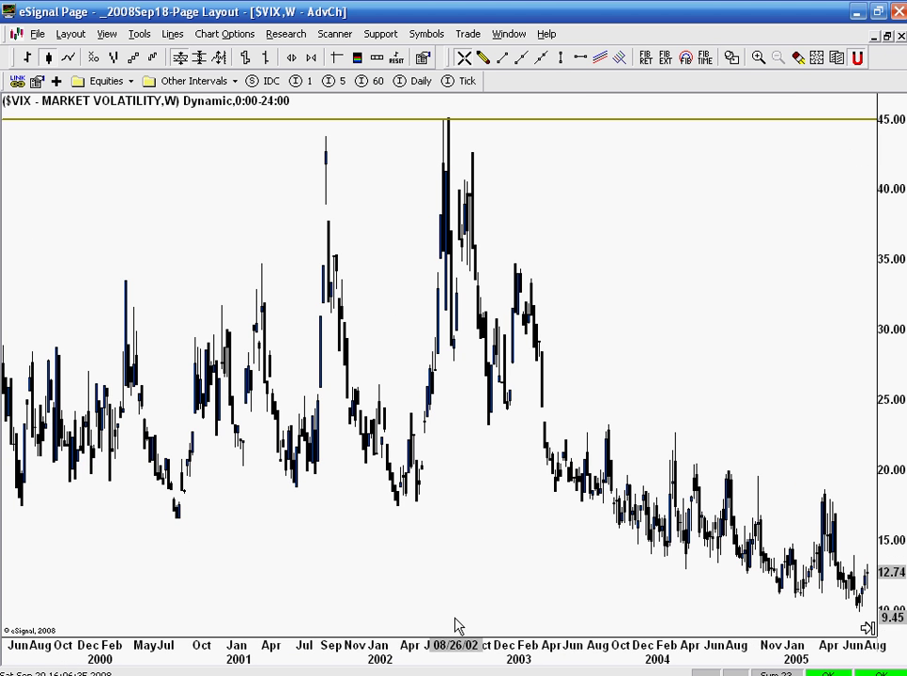
drag(509, 652, 370, 667)
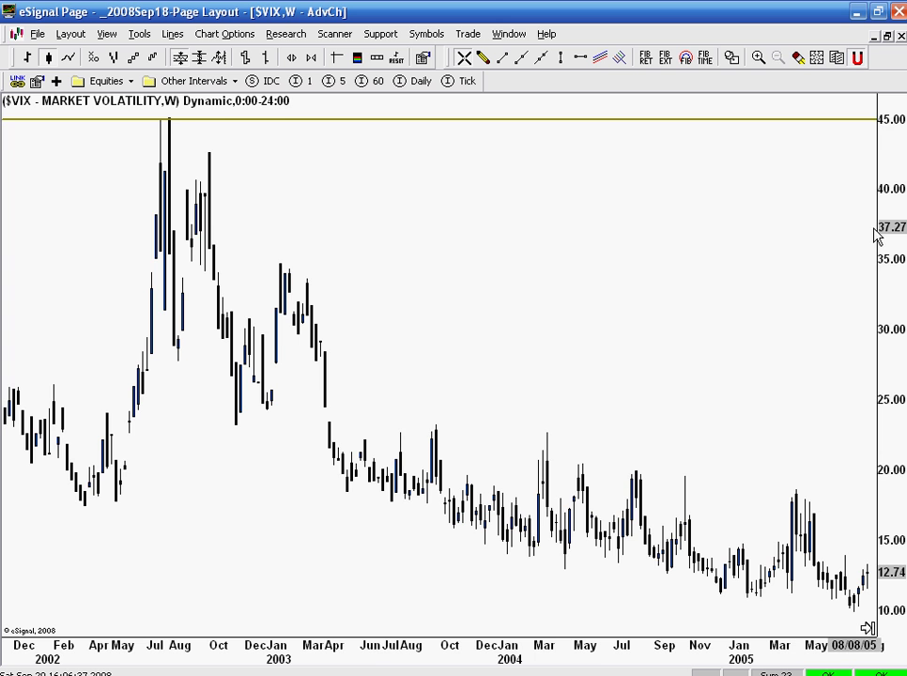
drag(869, 228, 870, 268)
drag(646, 259, 706, 266)
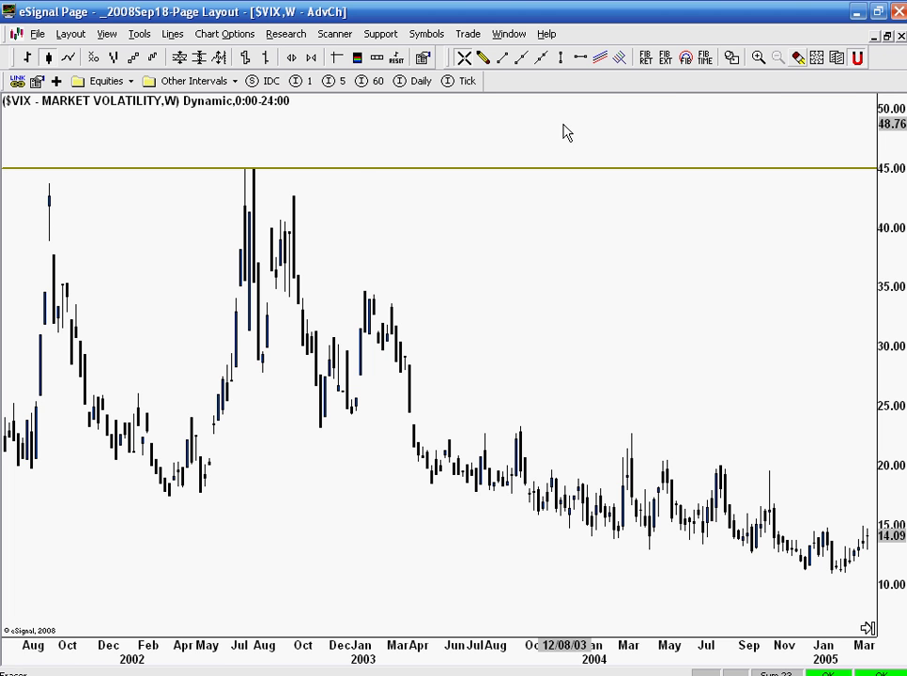
click(732, 57)
click(196, 236)
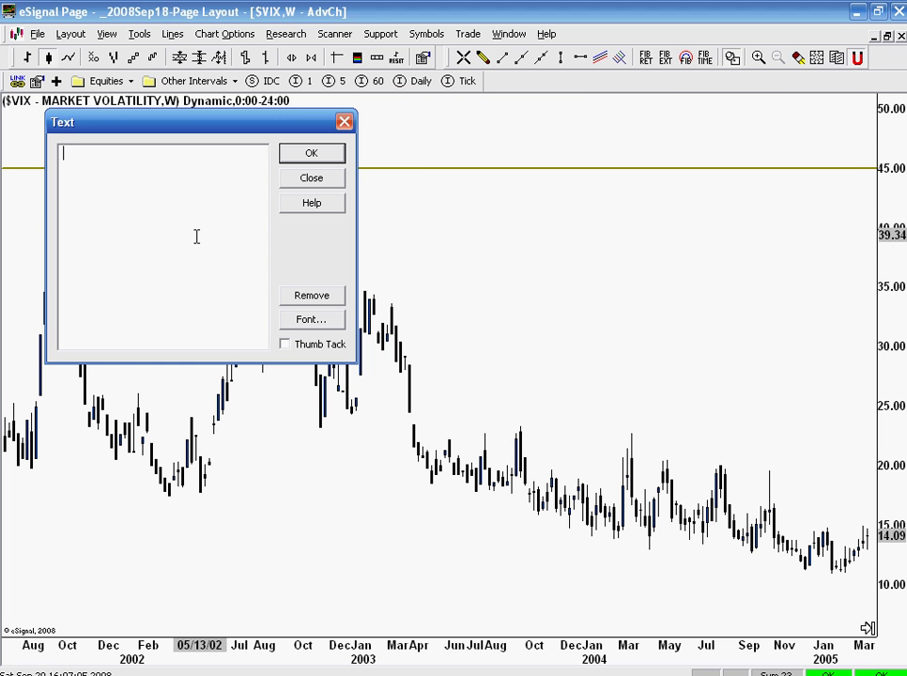
text(Sept 11)
click(312, 152)
drag(141, 218, 6, 200)
- Add the text label "Summer of 2002" just above the 45.00 line over the 2002 highs
click(221, 201)
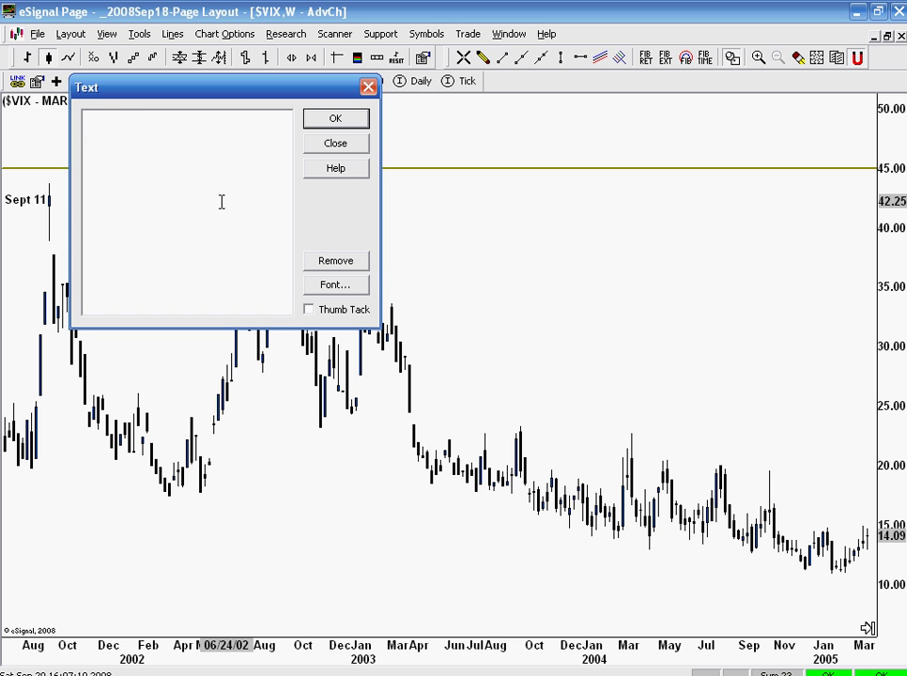
text(Summer of 2)
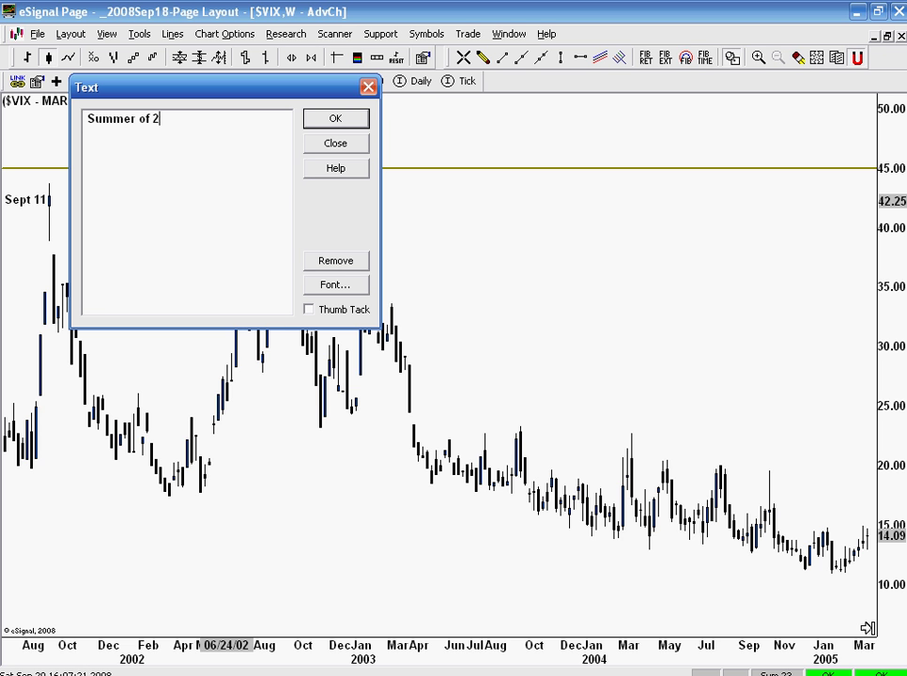
text(002)
click(329, 118)
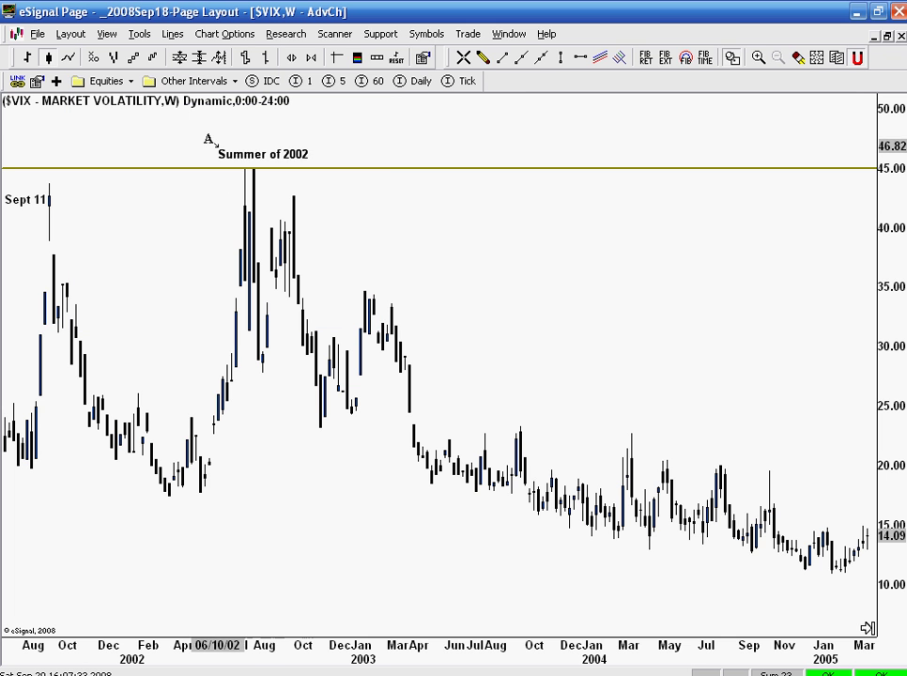
drag(193, 133, 209, 137)
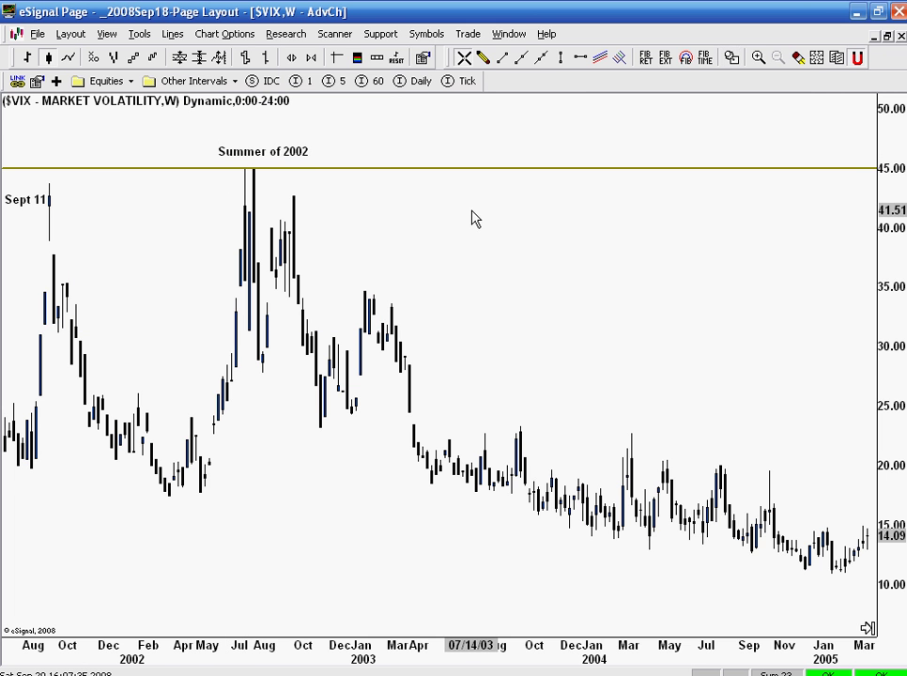
- Review the labelled peaks across the weekly chart and bring up the weekly chart for the symbol $VDX
drag(168, 664, 263, 660)
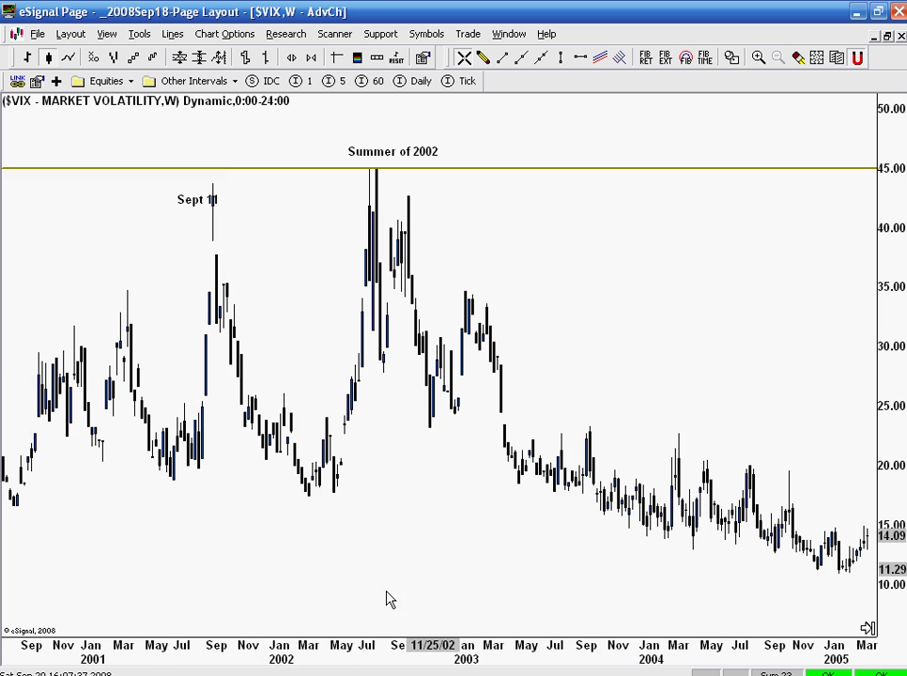
drag(389, 599, 314, 568)
click(868, 629)
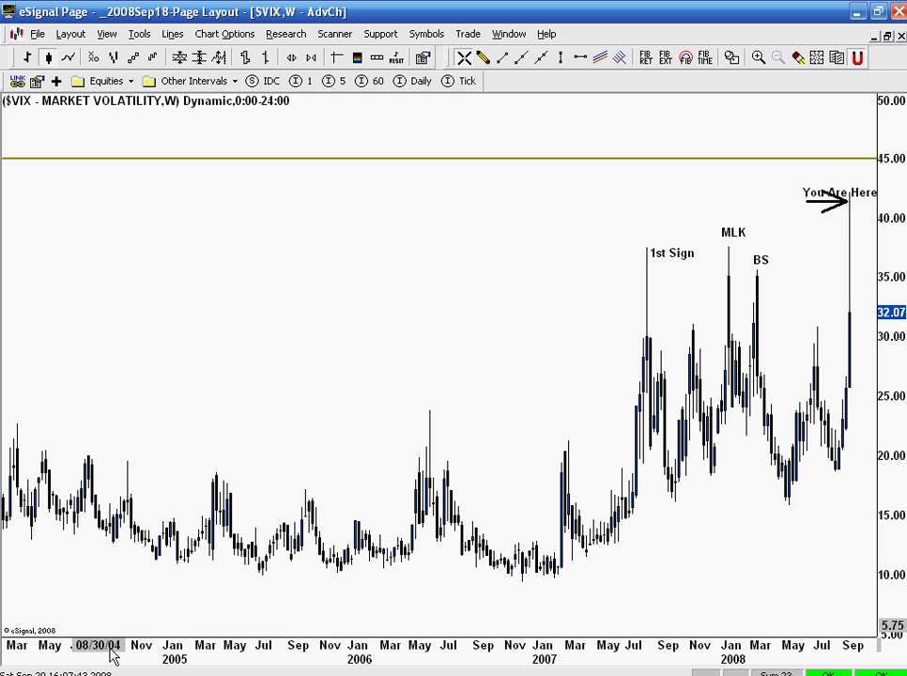
drag(111, 653, 261, 659)
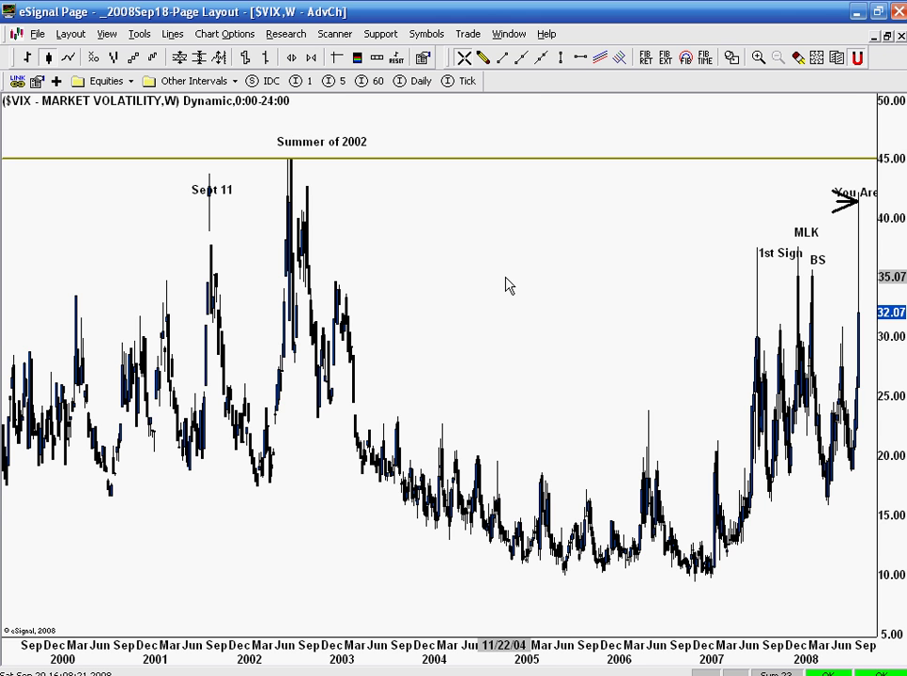
text(vdx)
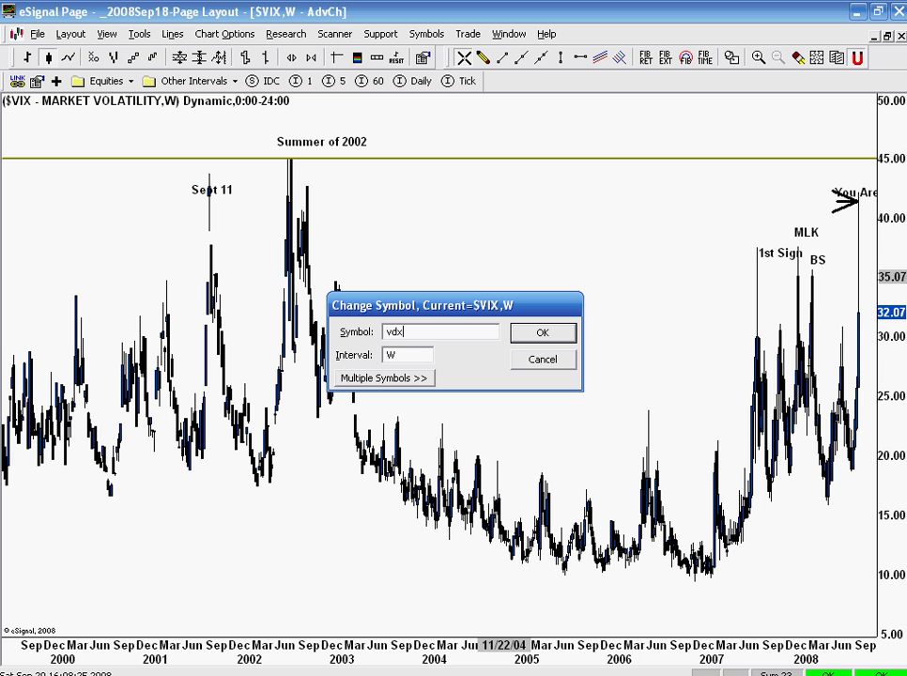
text($)
key(Return)
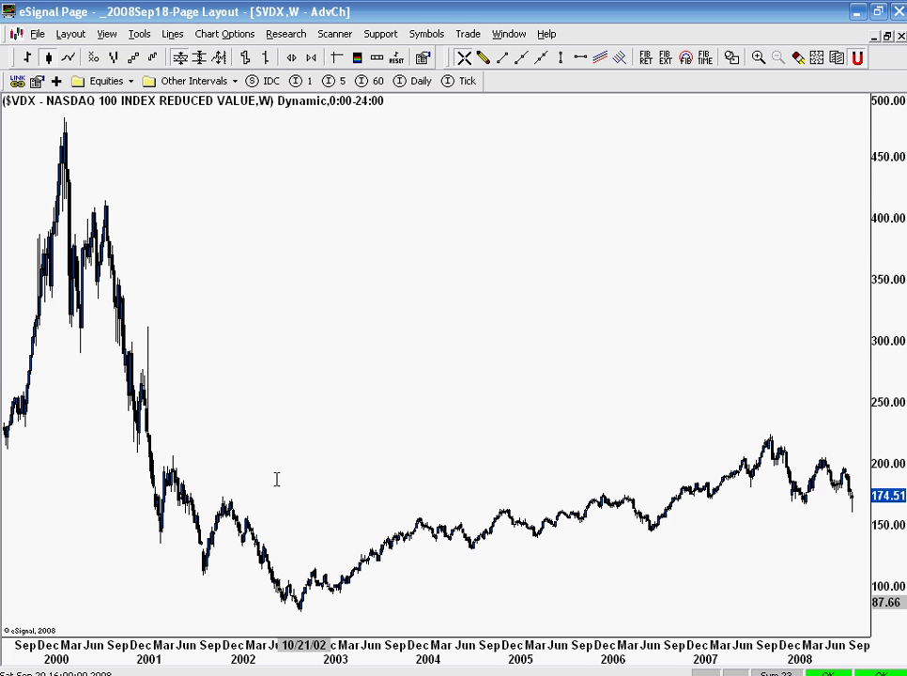
- Switch the weekly chart's symbol back to $VIX
text($)
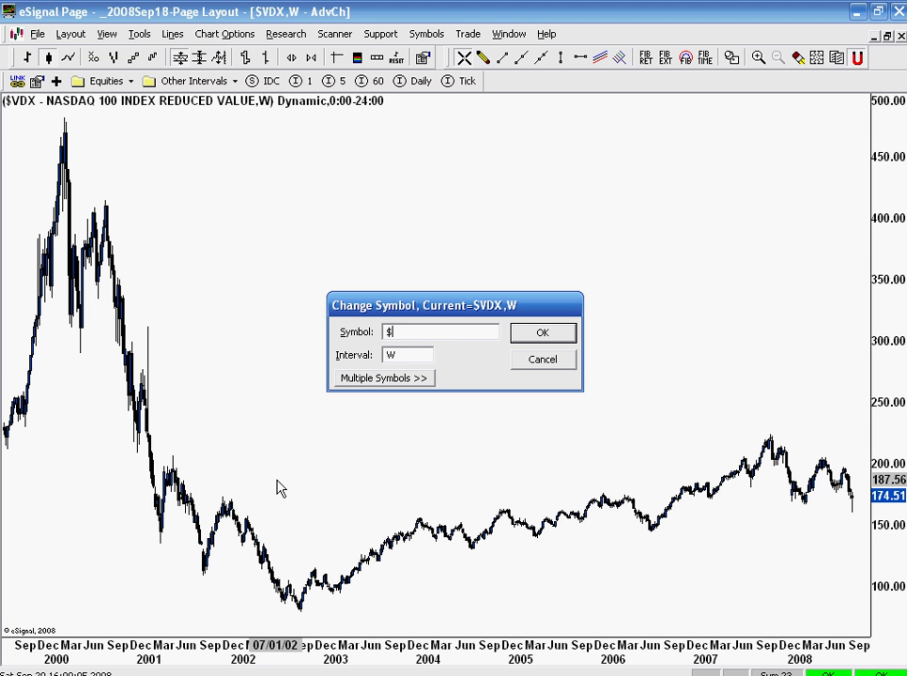
text(vix)
key(Return)
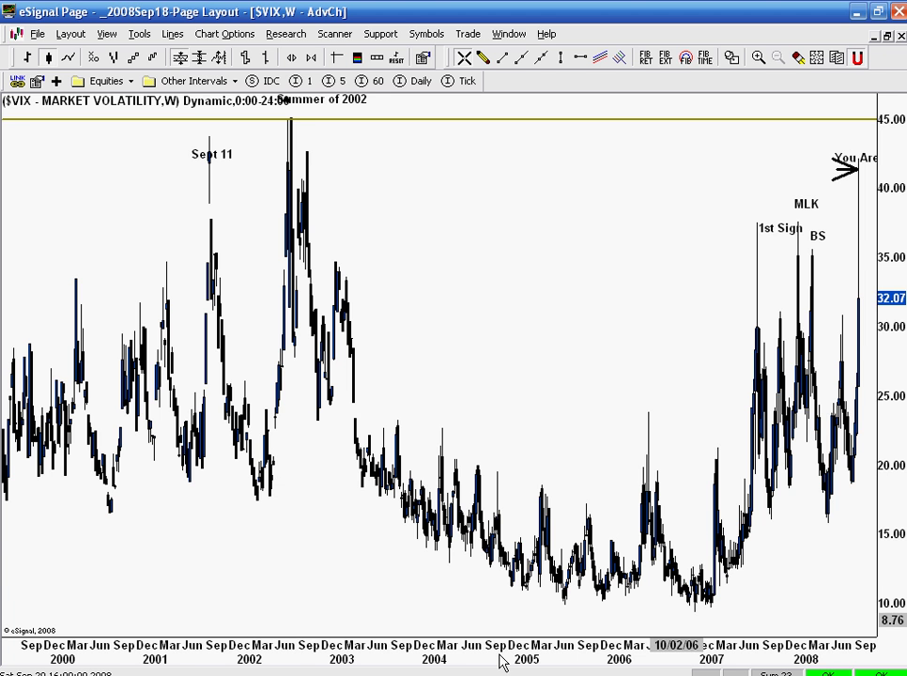
- Compare the labelled 2007–2008 spikes with the summer 2002 highs against the 45.00 line on the weekly chart
key(Up)
key(Up)
key(Up)
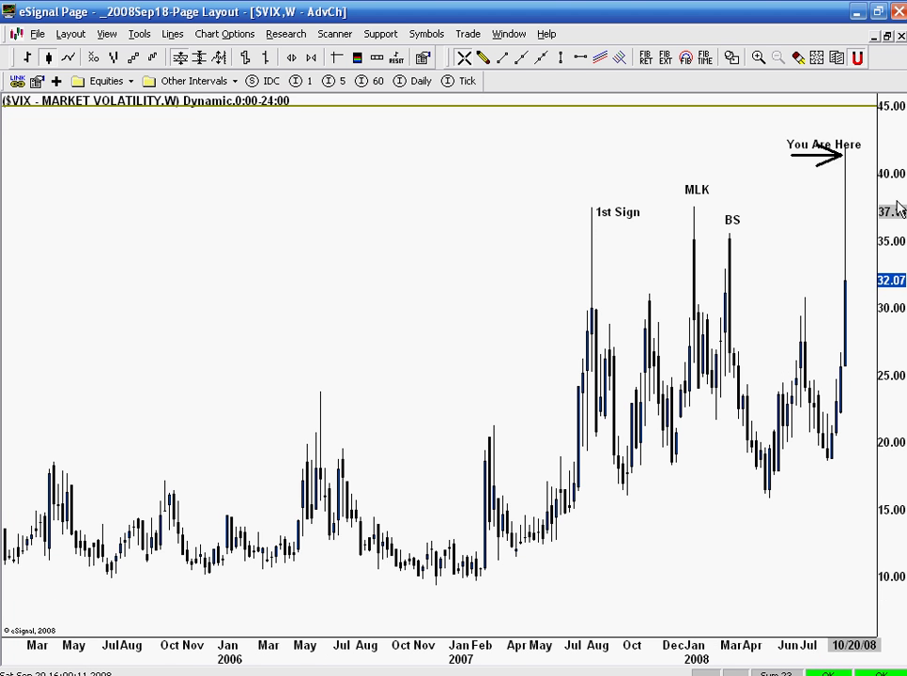
drag(899, 208, 891, 226)
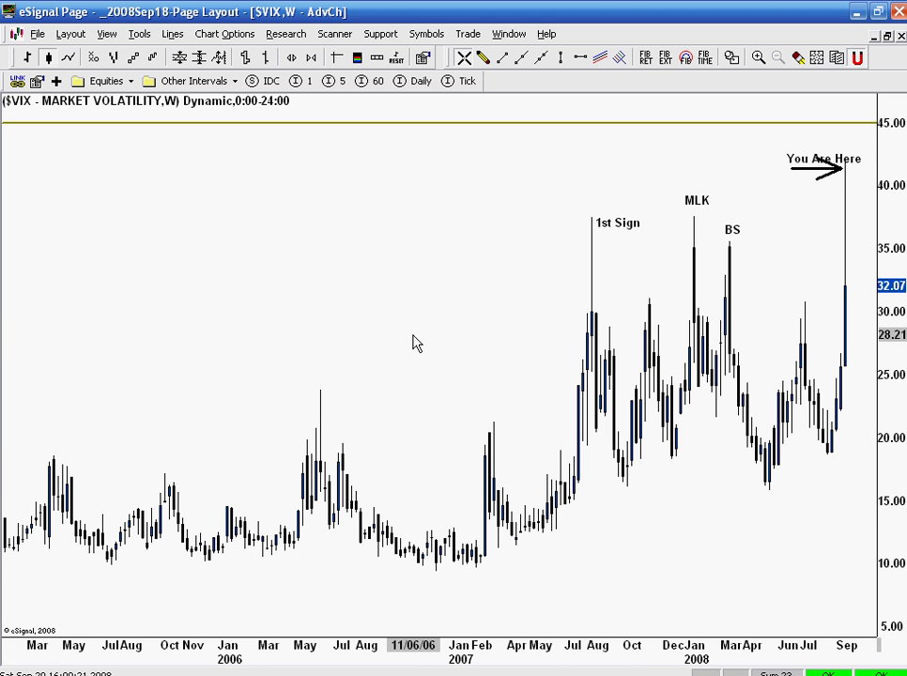
scroll(395, 507, up, 5)
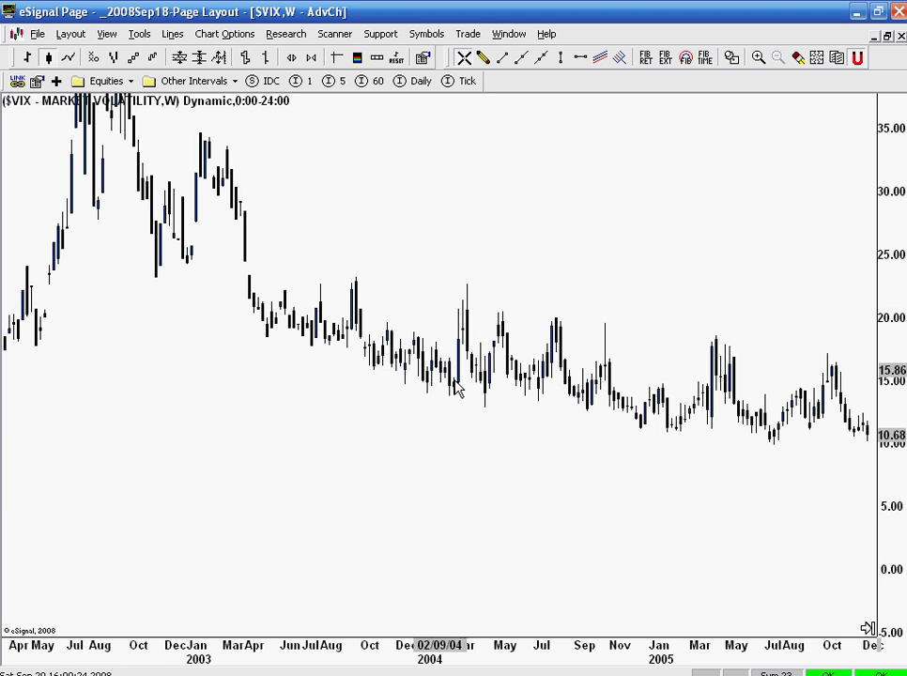
drag(436, 368, 538, 528)
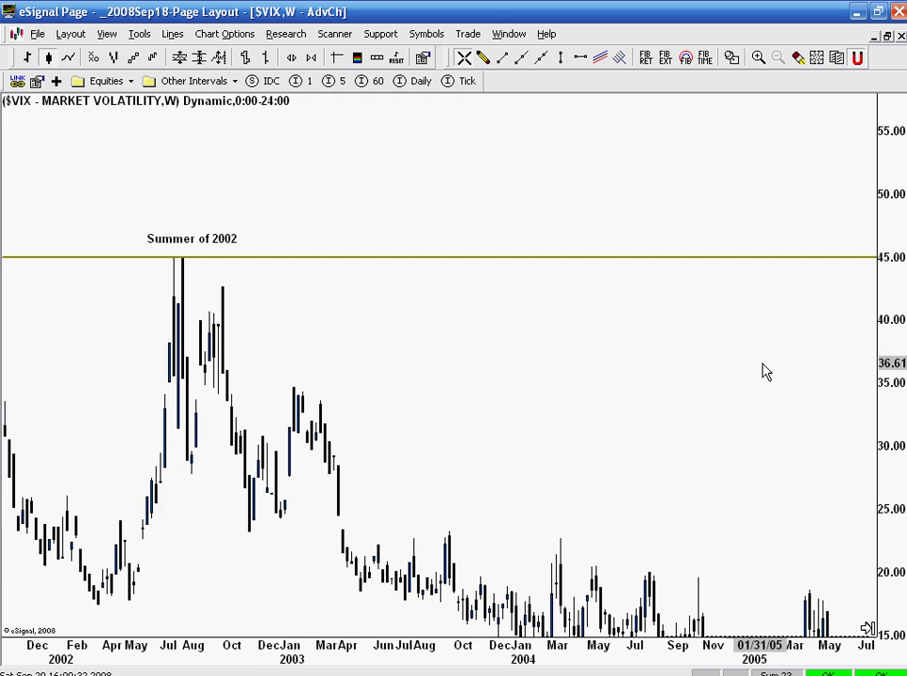
drag(761, 370, 318, 306)
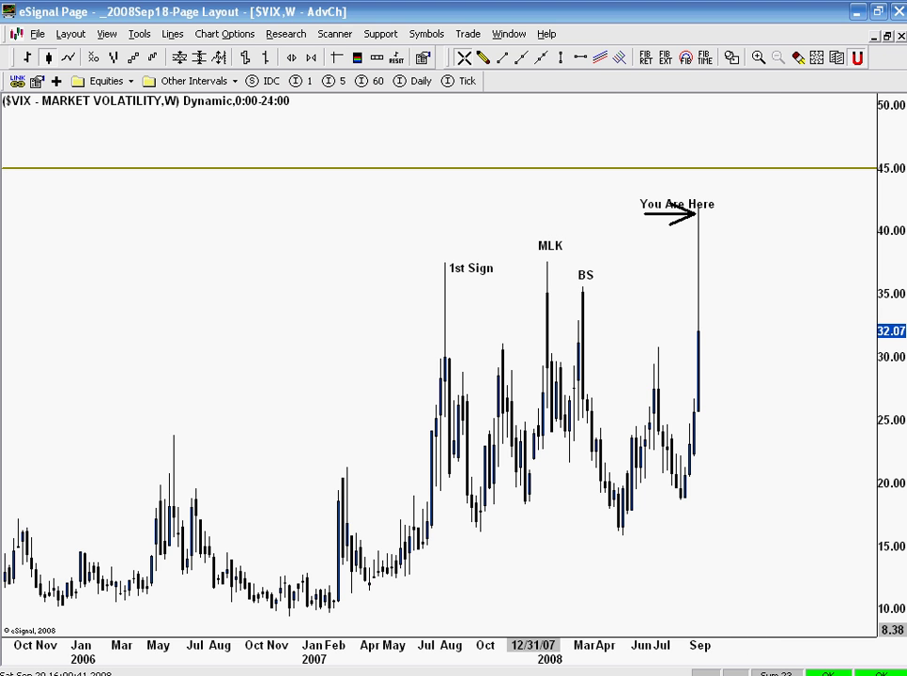
- Switch to PowerPoint, start the slide show and advance past the disclaimer to the Weekly Webinar slide headed "The Week Ahead"
key(alt+Tab)
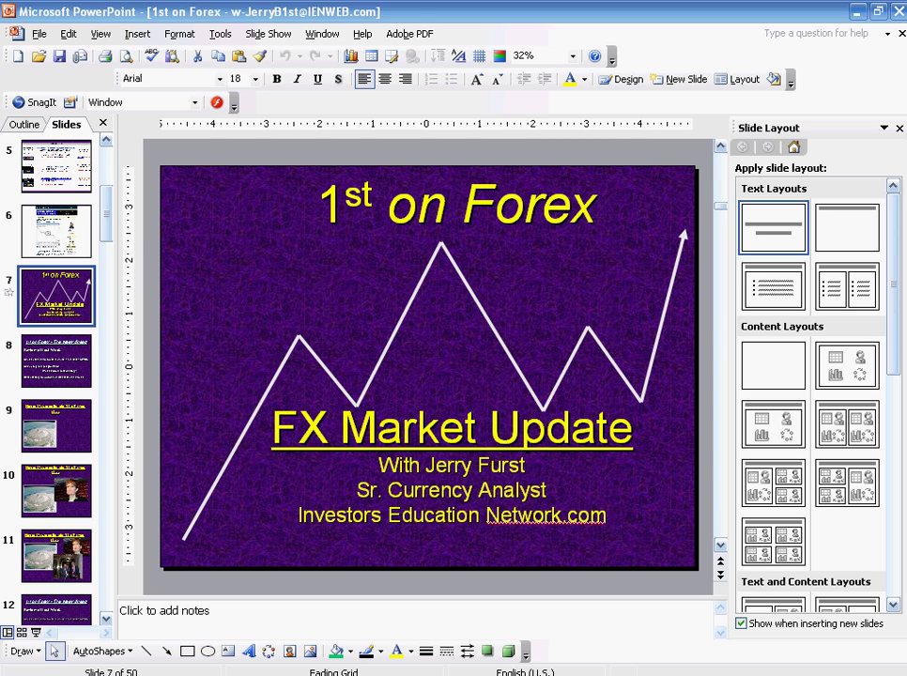
key(F5)
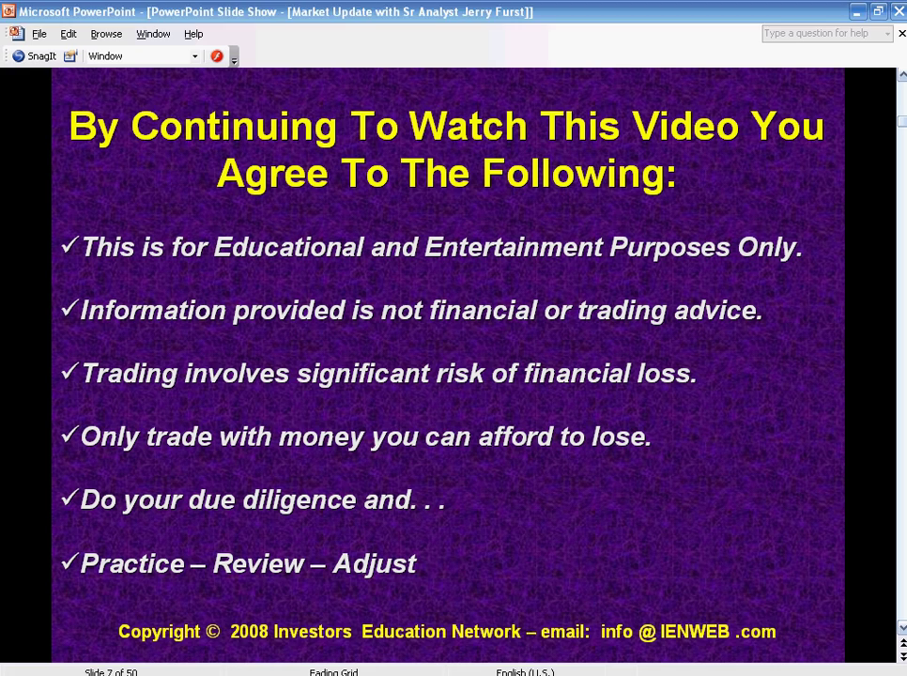
click(490, 537)
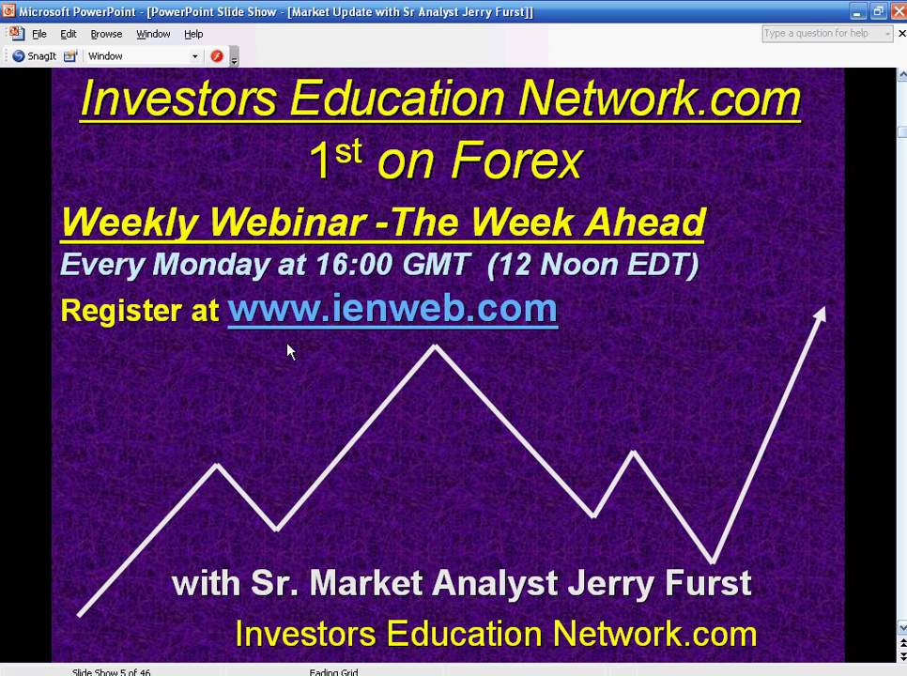
click(563, 392)
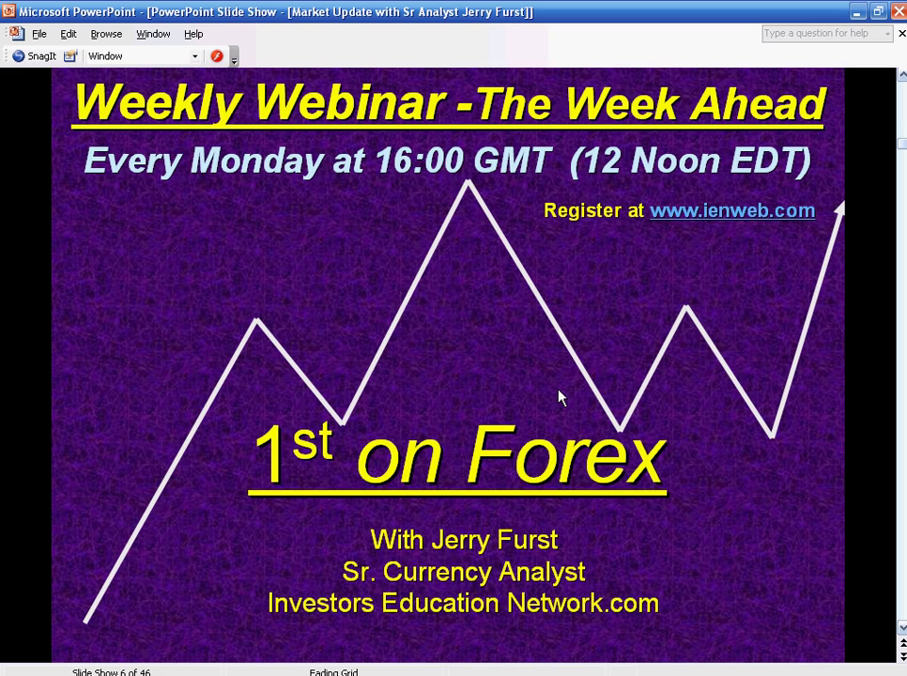
- Go back through the slide show to the "Market Update – September 20, 2008" slide
key(Page_Up)
key(Page_Up)
key(Page_Up)
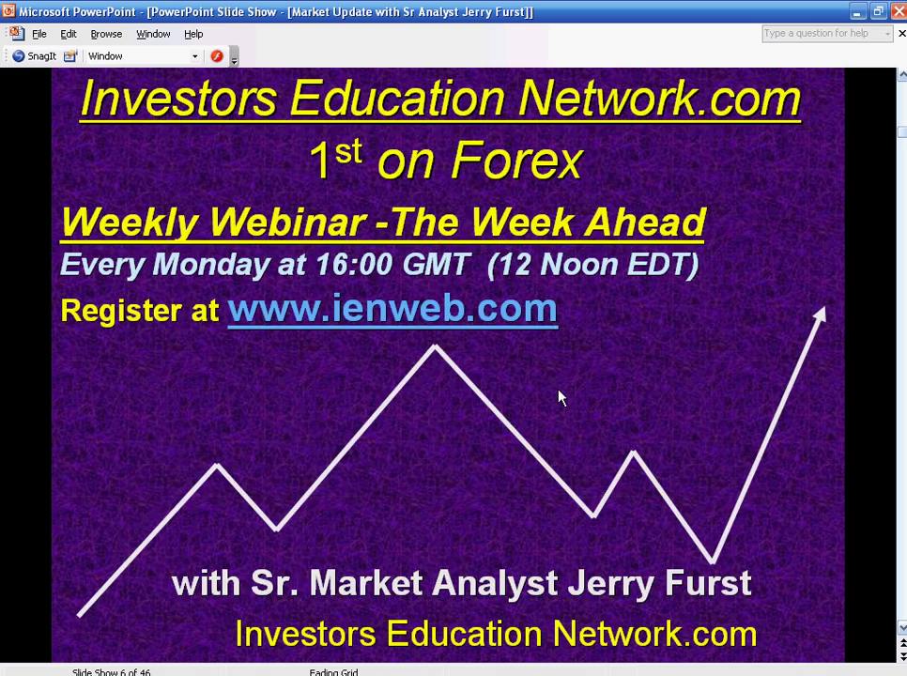
key(Page_Up)
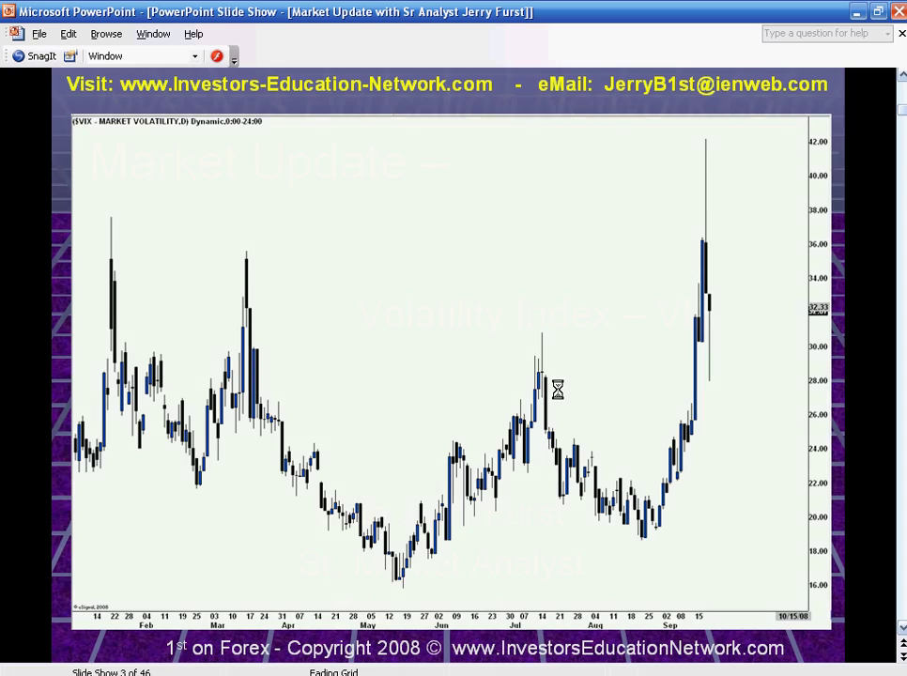
key(Page_Up)
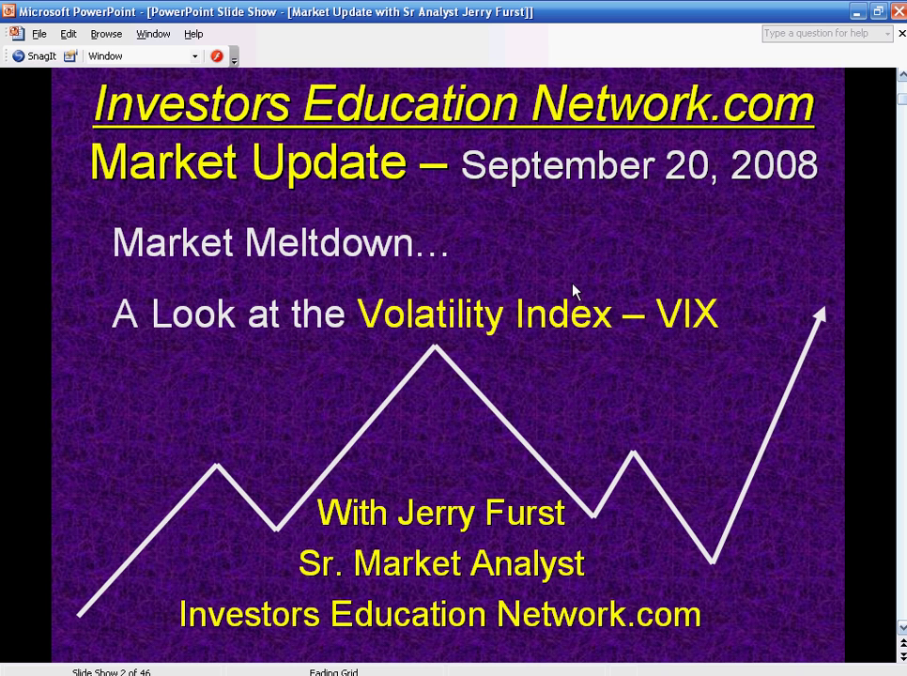